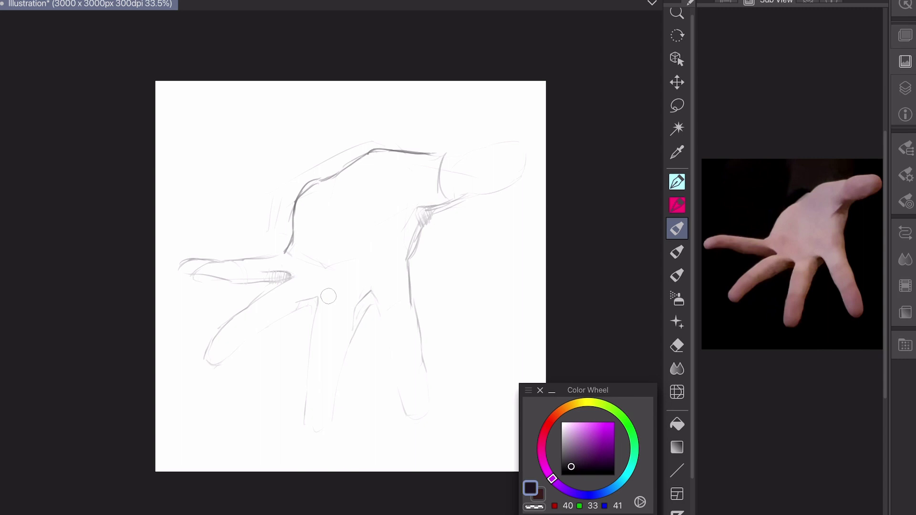
# Step: Darken the outlines of the pinky and ring fingers and shade the background notch above the pinky's base
pyautogui.moveTo(180, 263); pyautogui.dragTo(209, 260)
pyautogui.moveTo(257, 253); pyautogui.dragTo(288, 236)
pyautogui.moveTo(245, 285); pyautogui.dragTo(272, 285)
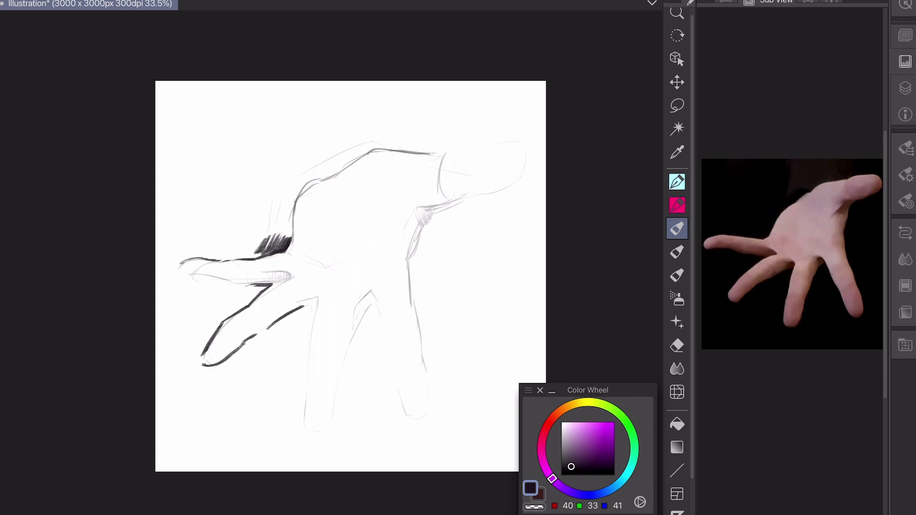
# Step: Outline the middle finger in dark paint and fill the background between the ring and middle fingers
pyautogui.moveTo(314, 305); pyautogui.dragTo(305, 391)
pyautogui.moveTo(363, 318); pyautogui.dragTo(312, 429)
pyautogui.moveTo(310, 308); pyautogui.dragTo(253, 458)
pyautogui.moveTo(289, 399); pyautogui.dragTo(234, 470)
pyautogui.moveTo(277, 343); pyautogui.dragTo(191, 419)
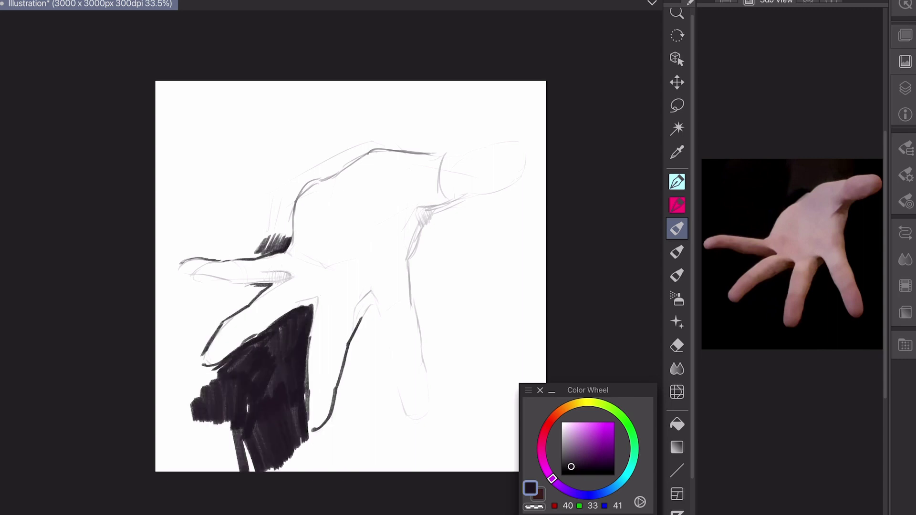
# Step: Fill the gap between the pinky and ring fingers and darken the outer edge of the palm
pyautogui.moveTo(267, 287); pyautogui.dragTo(206, 334)
pyautogui.moveTo(210, 303); pyautogui.dragTo(186, 353)
pyautogui.moveTo(175, 274); pyautogui.dragTo(251, 287)
pyautogui.moveTo(327, 159); pyautogui.dragTo(275, 188)
pyautogui.moveTo(324, 177); pyautogui.dragTo(289, 239)
pyautogui.moveTo(279, 186); pyautogui.dragTo(253, 253)
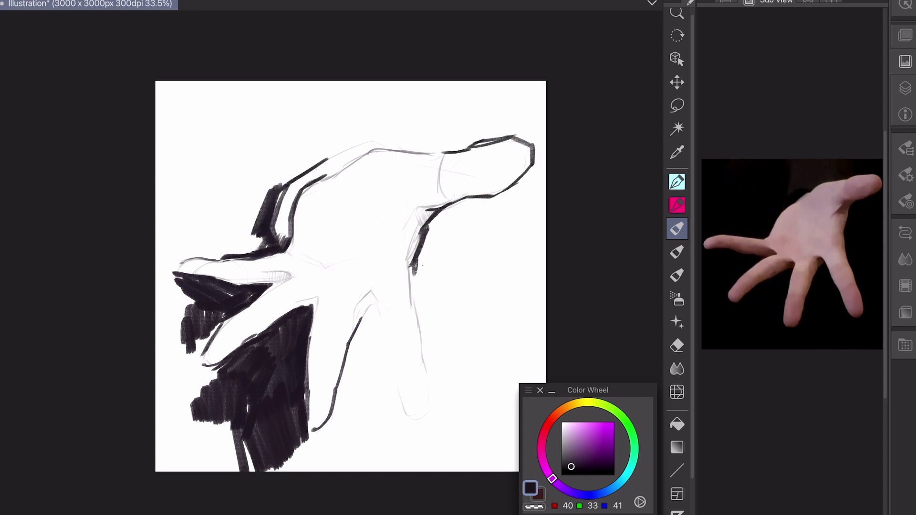
# Step: Outline the index finger and fill the background between the middle and index fingers with dark strokes
pyautogui.moveTo(414, 265); pyautogui.dragTo(408, 419)
pyautogui.moveTo(372, 307); pyautogui.dragTo(401, 418)
pyautogui.moveTo(375, 310)
pyautogui.mouseDown()
pyautogui.moveTo(353, 348)
pyautogui.moveTo(362, 429)
pyautogui.mouseUp()
pyautogui.moveTo(368, 334)
pyautogui.mouseDown()
pyautogui.moveTo(334, 430)
pyautogui.moveTo(343, 400)
pyautogui.mouseUp()
pyautogui.moveTo(353, 415)
pyautogui.mouseDown()
pyautogui.moveTo(299, 461)
pyautogui.moveTo(314, 460)
pyautogui.mouseUp()
pyautogui.moveTo(419, 310)
pyautogui.mouseDown()
pyautogui.moveTo(430, 422)
pyautogui.moveTo(376, 456)
pyautogui.mouseUp()
pyautogui.moveTo(410, 425); pyautogui.dragTo(329, 455)
# Step: Fill the background below the thumb and beside the index finger with dark brown-grey (RGB 48, 42, 42)
pyautogui.moveTo(458, 205); pyautogui.dragTo(436, 251)
pyautogui.keyDown('alt'); pyautogui.click(477, 286); pyautogui.keyUp('alt')
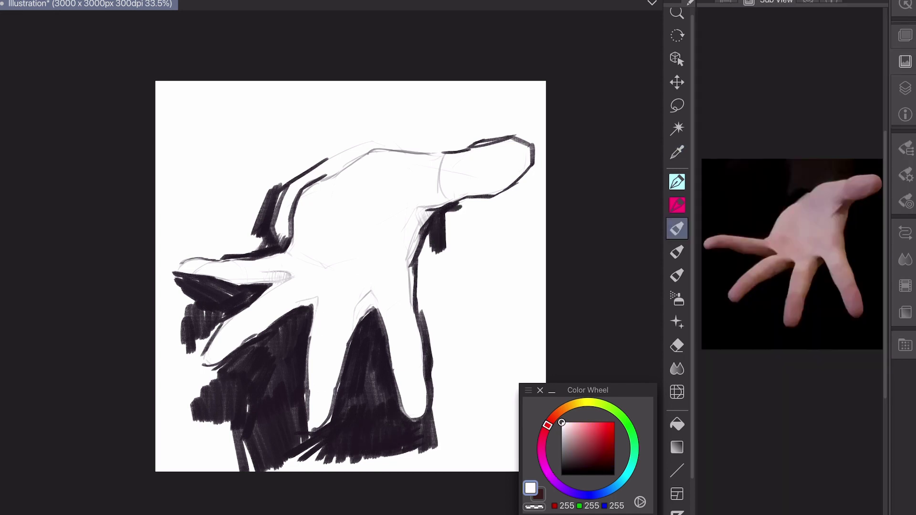
pyautogui.keyDown('alt'); pyautogui.click(437, 229); pyautogui.keyUp('alt')
pyautogui.moveTo(449, 220)
pyautogui.mouseDown()
pyautogui.moveTo(534, 181)
pyautogui.moveTo(419, 315)
pyautogui.mouseUp()
pyautogui.moveTo(524, 200); pyautogui.dragTo(425, 420)
pyautogui.moveTo(544, 253); pyautogui.dragTo(506, 363)
pyautogui.moveTo(442, 374); pyautogui.dragTo(437, 448)
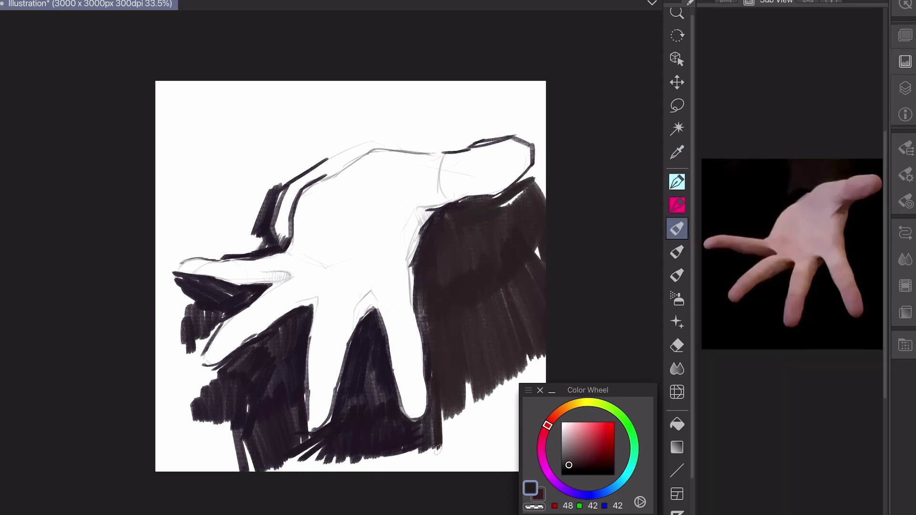
# Step: Cover the remaining white background below and around the fingertips with the same dark brown-grey strokes
pyautogui.moveTo(506, 370); pyautogui.dragTo(458, 470)
pyautogui.moveTo(544, 336); pyautogui.dragTo(491, 470)
pyautogui.moveTo(438, 456); pyautogui.dragTo(262, 470)
pyautogui.moveTo(256, 401); pyautogui.dragTo(213, 470)
pyautogui.moveTo(225, 312); pyautogui.dragTo(158, 470)
pyautogui.moveTo(217, 269); pyautogui.dragTo(160, 427)
# Step: Fill the background above the pinky and beside the outer palm edge with dark strokes
pyautogui.moveTo(210, 258); pyautogui.dragTo(246, 242)
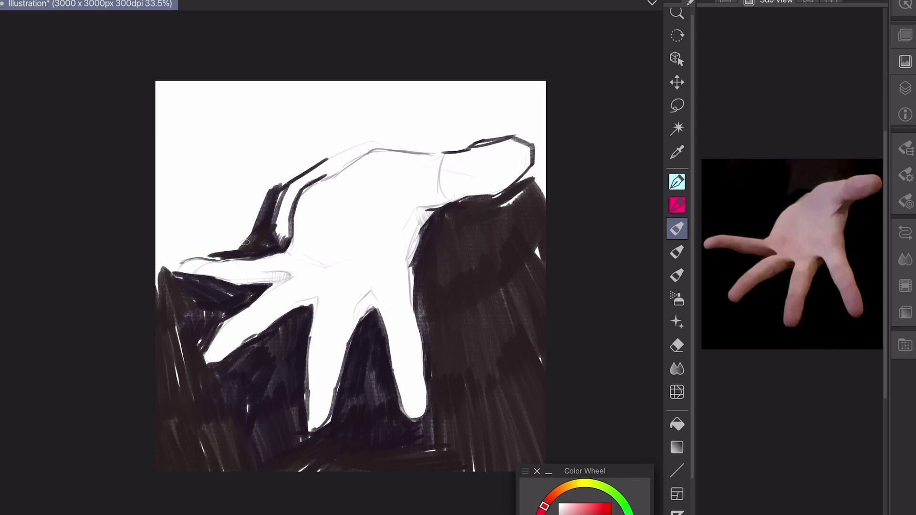
pyautogui.moveTo(258, 201); pyautogui.dragTo(162, 277)
pyautogui.moveTo(186, 162); pyautogui.dragTo(157, 300)
pyautogui.moveTo(243, 181); pyautogui.dragTo(181, 253)
pyautogui.moveTo(272, 100); pyautogui.dragTo(191, 209)
pyautogui.moveTo(263, 105); pyautogui.dragTo(157, 224)
pyautogui.moveTo(196, 82); pyautogui.dragTo(158, 160)
pyautogui.moveTo(291, 84); pyautogui.dragTo(196, 186)
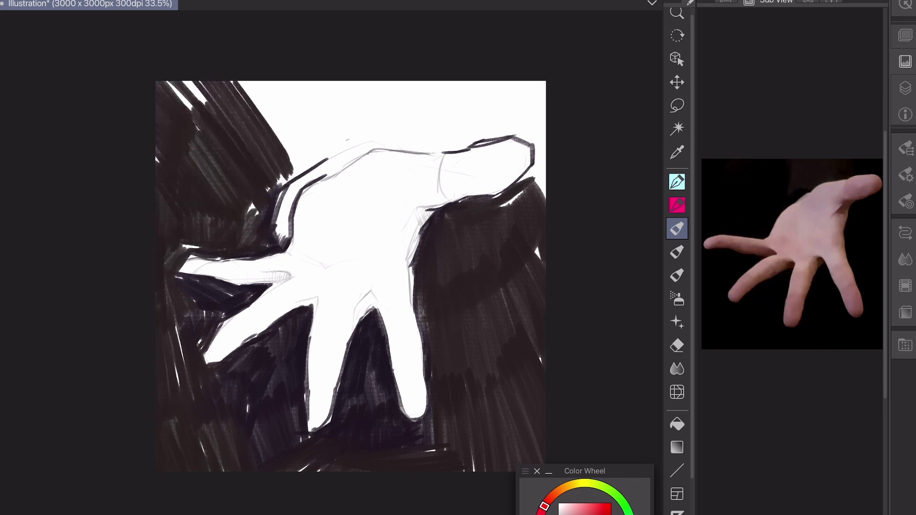
# Step: Cover the background above the palm and around the thumb with dark strokes up to the canvas edge
pyautogui.moveTo(358, 137); pyautogui.dragTo(277, 190)
pyautogui.moveTo(357, 82)
pyautogui.mouseDown()
pyautogui.moveTo(331, 141)
pyautogui.moveTo(253, 167)
pyautogui.mouseUp()
pyautogui.moveTo(305, 82); pyautogui.dragTo(243, 139)
pyautogui.moveTo(399, 83); pyautogui.dragTo(351, 141)
pyautogui.moveTo(503, 125); pyautogui.dragTo(379, 144)
pyautogui.moveTo(410, 117); pyautogui.dragTo(508, 131)
pyautogui.moveTo(470, 139); pyautogui.dragTo(542, 100)
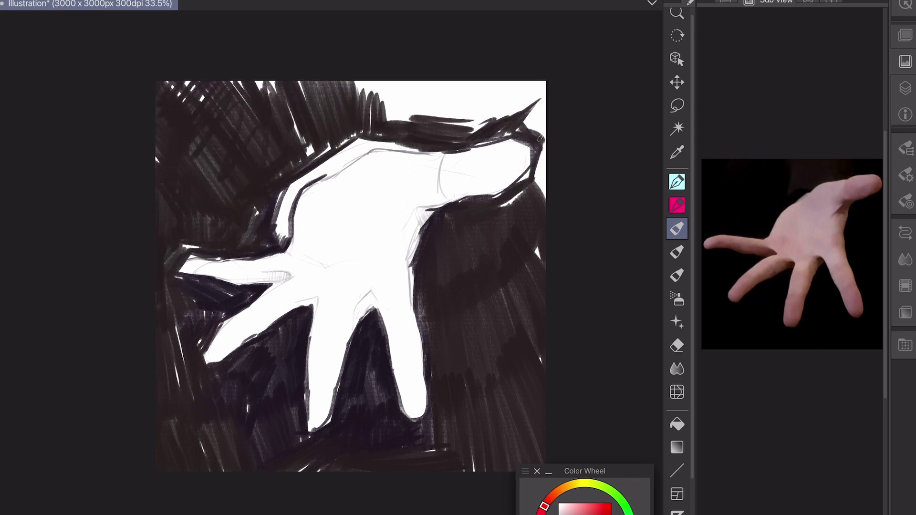
pyautogui.moveTo(540, 138); pyautogui.dragTo(525, 203)
pyautogui.moveTo(544, 82); pyautogui.dragTo(444, 136)
pyautogui.moveTo(453, 82); pyautogui.dragTo(357, 132)
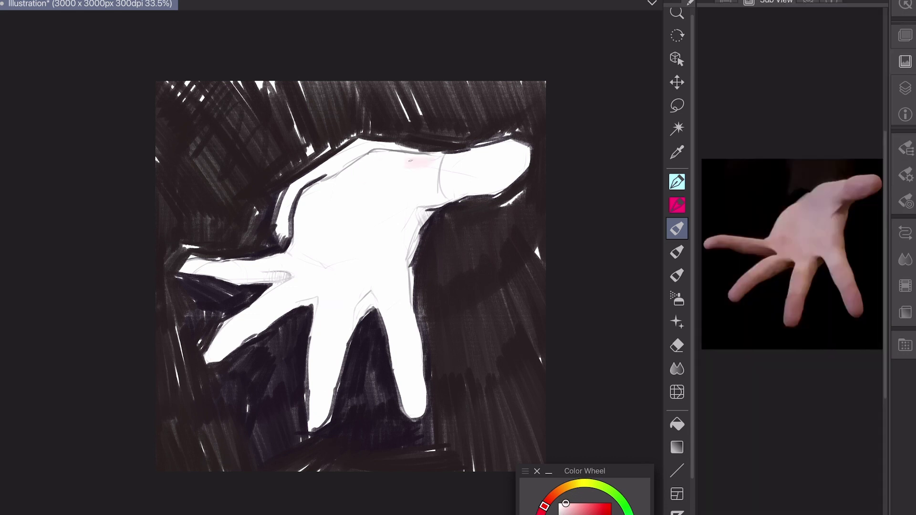
# Step: Tint the palm and index finger pale pink, and shade the index and middle fingertips and middle finger's base muted red
pyautogui.moveTo(365, 164); pyautogui.dragTo(423, 186)
pyautogui.moveTo(406, 226)
pyautogui.mouseDown()
pyautogui.moveTo(399, 260)
pyautogui.moveTo(413, 346)
pyautogui.mouseUp()
pyautogui.moveTo(420, 363); pyautogui.dragTo(414, 415)
pyautogui.moveTo(336, 365)
pyautogui.mouseDown()
pyautogui.moveTo(319, 430)
pyautogui.moveTo(310, 427)
pyautogui.mouseUp()
pyautogui.moveTo(360, 295)
pyautogui.mouseDown()
pyautogui.moveTo(346, 315)
pyautogui.moveTo(341, 368)
pyautogui.mouseUp()
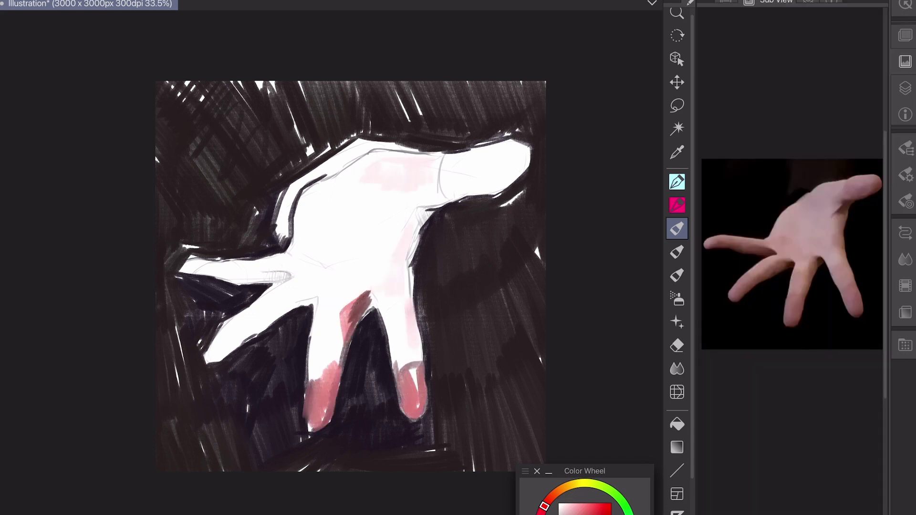
# Step: Move the Color Wheel off the lower canvas and brush pale pink and cream skin tones onto the palm and fingers
pyautogui.moveTo(584, 471); pyautogui.dragTo(159, 23)
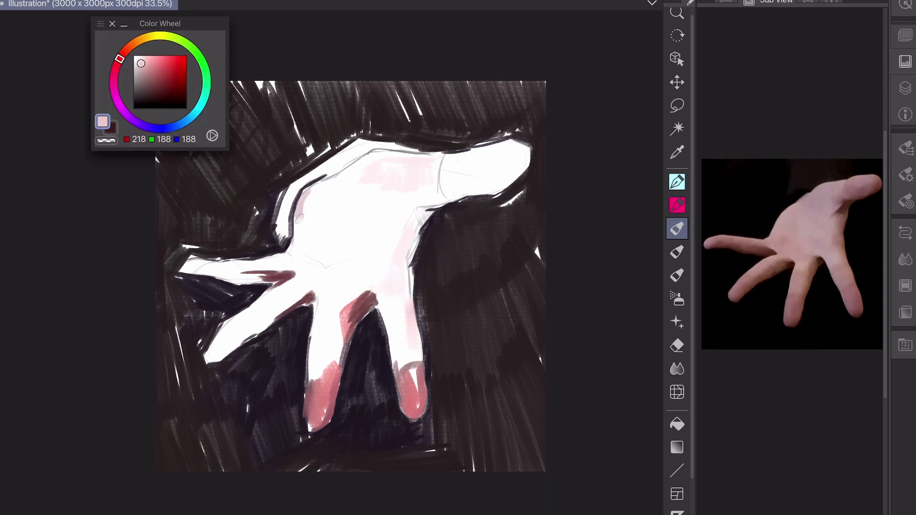
pyautogui.keyDown('alt'); pyautogui.click(301, 205); pyautogui.keyUp('alt')
pyautogui.moveTo(291, 190)
pyautogui.mouseDown()
pyautogui.moveTo(315, 253)
pyautogui.moveTo(347, 226)
pyautogui.mouseUp()
pyautogui.keyDown('alt'); pyautogui.click(317, 324); pyautogui.keyUp('alt')
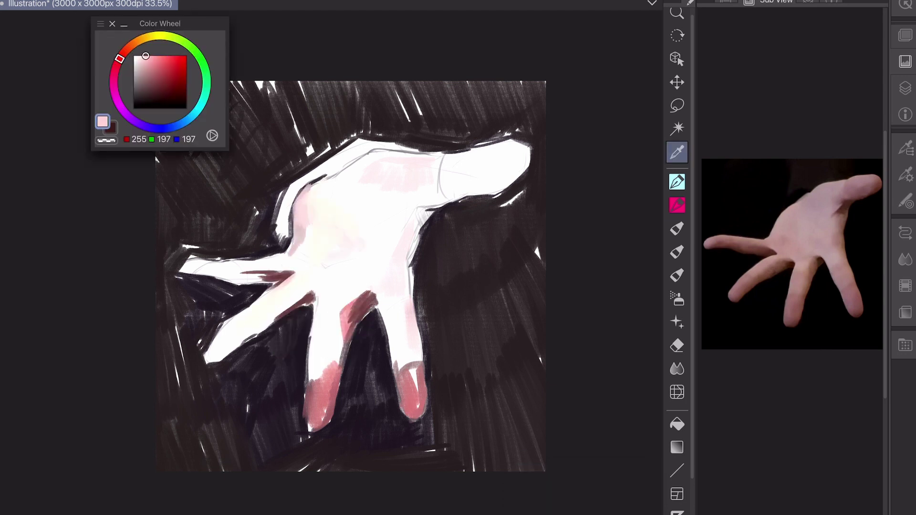
pyautogui.click(792, 267)
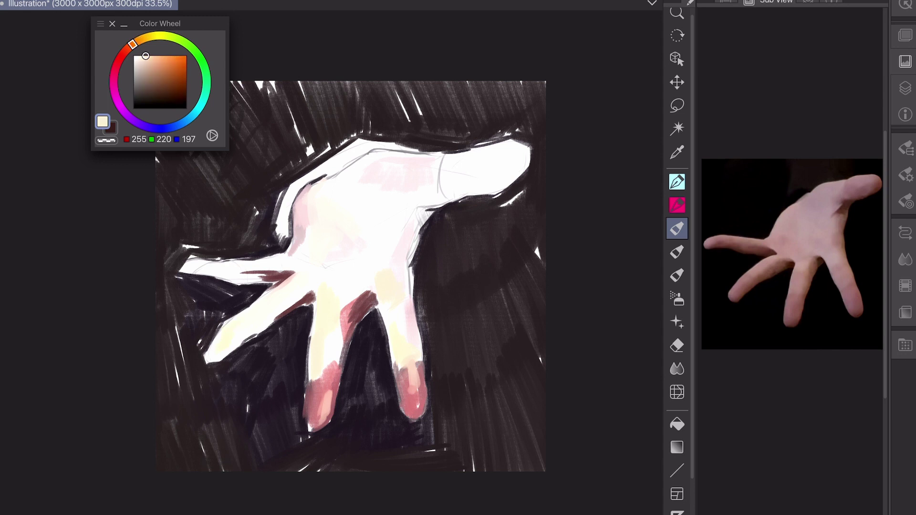
# Step: Shade the ring fingertip and thumb base brown, and paint the thumb's tip and underside orange
pyautogui.moveTo(248, 335); pyautogui.dragTo(204, 363)
pyautogui.moveTo(441, 202); pyautogui.dragTo(410, 219)
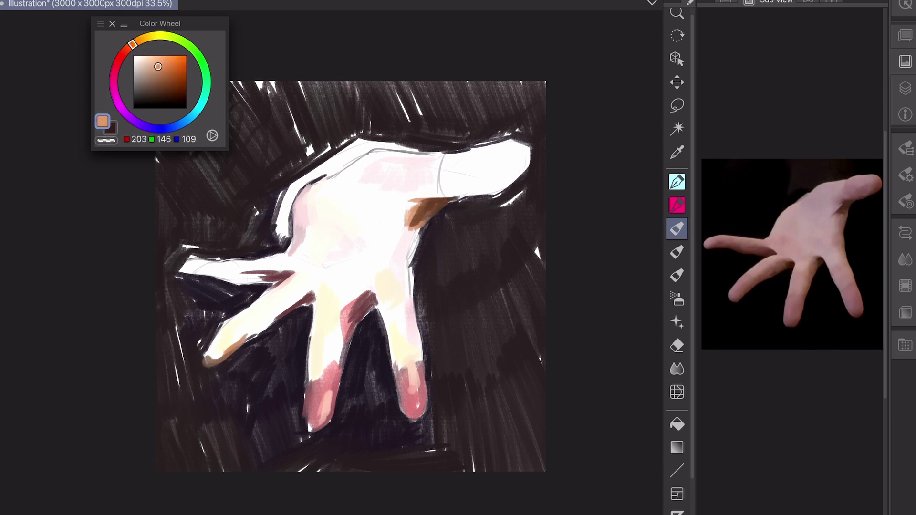
pyautogui.moveTo(530, 155)
pyautogui.mouseDown()
pyautogui.moveTo(472, 188)
pyautogui.moveTo(448, 186)
pyautogui.mouseUp()
pyautogui.keyDown('alt'); pyautogui.click(420, 212); pyautogui.keyUp('alt')
pyautogui.keyDown('alt'); pyautogui.click(522, 157); pyautogui.keyUp('alt')
pyautogui.moveTo(529, 148); pyautogui.dragTo(491, 178)
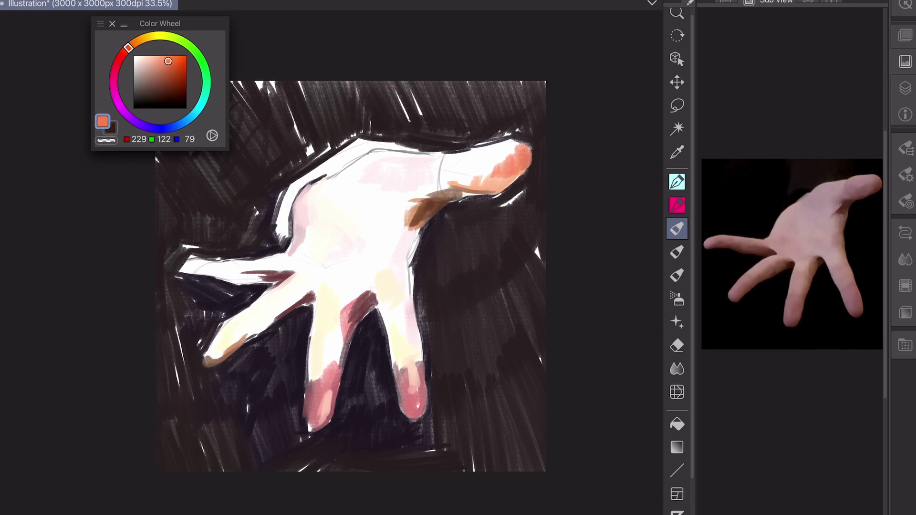
# Step: Blend light peach tones down the middle finger and over the bases of the middle and index fingers
pyautogui.keyDown('alt'); pyautogui.click(329, 310); pyautogui.keyUp('alt')
pyautogui.moveTo(336, 332); pyautogui.dragTo(312, 396)
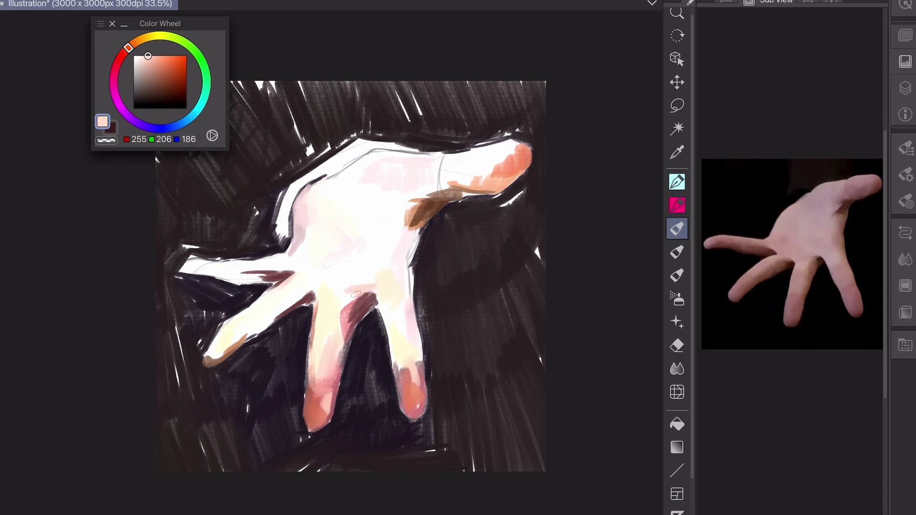
pyautogui.moveTo(375, 272); pyautogui.dragTo(343, 317)
pyautogui.moveTo(408, 253); pyautogui.dragTo(381, 298)
# Step: Paint the crease across the palm and a brown shadow along the outer edge of the index finger
pyautogui.keyDown('alt'); pyautogui.click(350, 228); pyautogui.keyUp('alt')
pyautogui.moveTo(398, 212); pyautogui.dragTo(356, 232)
pyautogui.keyDown('alt'); pyautogui.click(382, 224); pyautogui.keyUp('alt')
pyautogui.hotkey('ctrl', 'shift', 'alt', 'y')
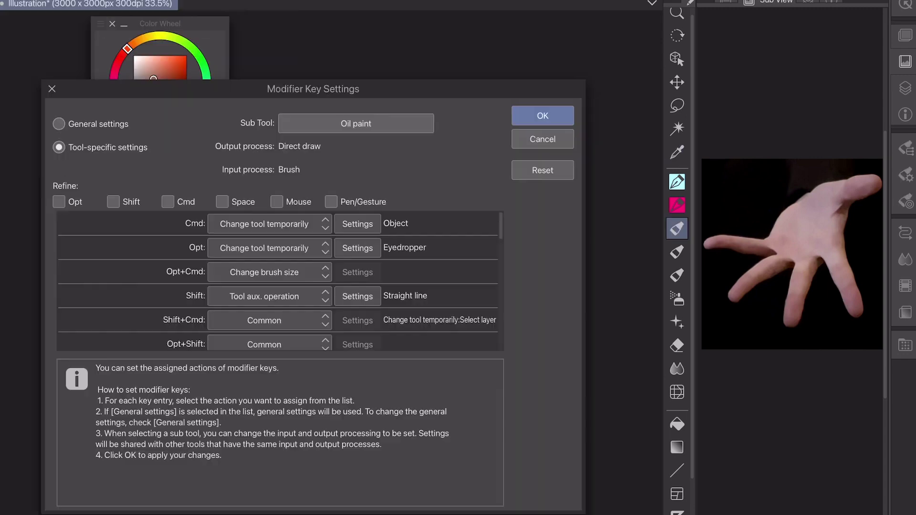
pyautogui.press('Escape')
pyautogui.moveTo(415, 267); pyautogui.dragTo(413, 334)
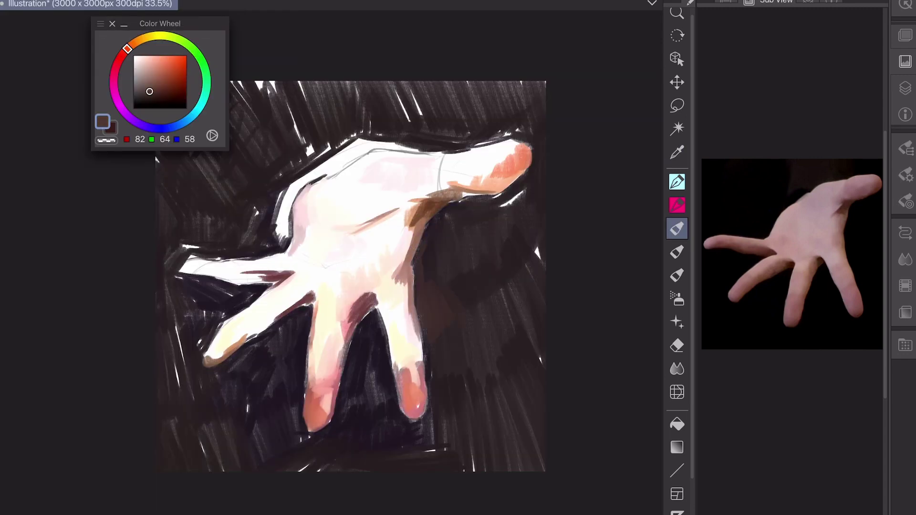
# Step: Smooth the upper and outer palm with sampled skin tones and widen the Sub View reference area
pyautogui.keyDown('alt'); pyautogui.click(348, 167); pyautogui.keyUp('alt')
pyautogui.moveTo(329, 157); pyautogui.dragTo(377, 177)
pyautogui.moveTo(694, 258); pyautogui.dragTo(639, 258)
pyautogui.keyDown('alt'); pyautogui.click(391, 210); pyautogui.keyUp('alt')
pyautogui.moveTo(315, 251)
pyautogui.mouseDown()
pyautogui.moveTo(267, 270)
pyautogui.moveTo(143, 268)
pyautogui.moveTo(258, 258)
pyautogui.moveTo(291, 167)
pyautogui.mouseUp()
pyautogui.keyDown('alt'); pyautogui.click(306, 224); pyautogui.keyUp('alt')
# Step: Brush near-white skin highlights (RGB 255, 243, 239) over the outer palm edge, central palm and thumb
pyautogui.scroll(1, 334, 227)
pyautogui.click(137, 56)
pyautogui.moveTo(239, 263); pyautogui.dragTo(296, 201)
pyautogui.moveTo(258, 224); pyautogui.dragTo(267, 186)
pyautogui.moveTo(329, 234); pyautogui.dragTo(382, 210)
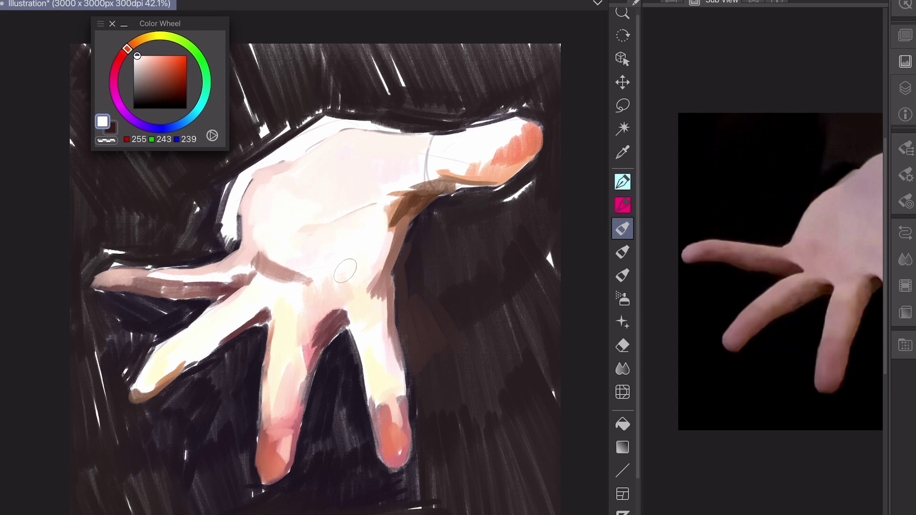
pyautogui.moveTo(324, 291); pyautogui.dragTo(358, 210)
pyautogui.moveTo(522, 131); pyautogui.dragTo(472, 172)
# Step: Trim the outer palm silhouette by painting very dark brown (RGB 33, 19, 14) background down to the pinky
pyautogui.keyDown('alt'); pyautogui.click(305, 115); pyautogui.keyUp('alt')
pyautogui.moveTo(344, 124); pyautogui.dragTo(210, 184)
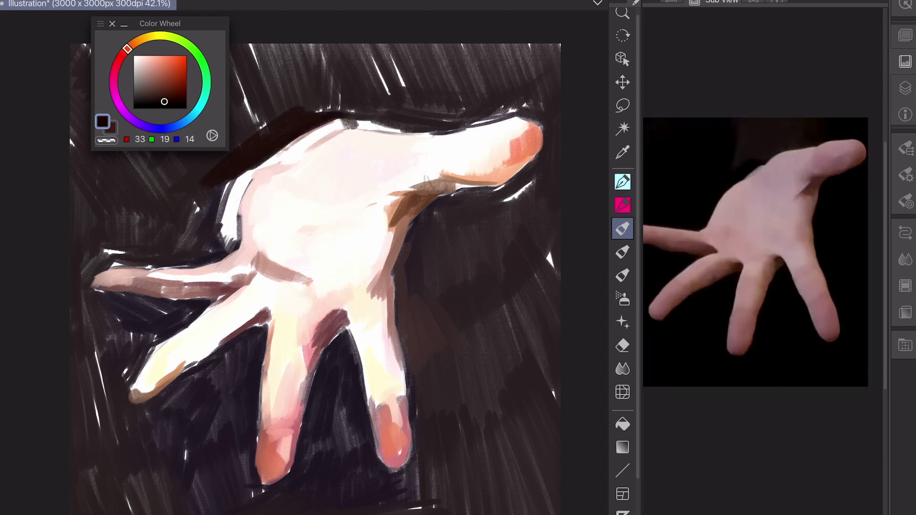
pyautogui.moveTo(253, 162); pyautogui.dragTo(200, 221)
pyautogui.moveTo(210, 171); pyautogui.dragTo(205, 253)
pyautogui.moveTo(205, 215)
pyautogui.mouseDown()
pyautogui.moveTo(86, 272)
pyautogui.moveTo(148, 248)
pyautogui.mouseUp()
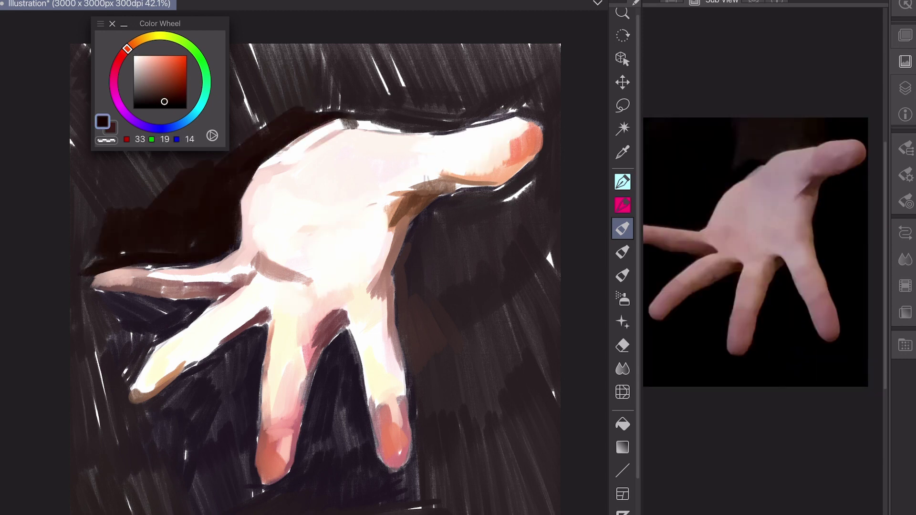
# Step: Shade the ring fingertip and the pinky's underside reddish brown and blend the tones into the finger bases
pyautogui.moveTo(134, 394); pyautogui.dragTo(177, 365)
pyautogui.moveTo(96, 286); pyautogui.dragTo(222, 296)
pyautogui.keyDown('alt'); pyautogui.click(153, 292); pyautogui.keyUp('alt')
pyautogui.moveTo(128, 293); pyautogui.dragTo(270, 274)
pyautogui.keyDown('alt'); pyautogui.click(191, 282); pyautogui.keyUp('alt')
pyautogui.keyDown('alt'); pyautogui.click(243, 270); pyautogui.keyUp('alt')
pyautogui.moveTo(210, 286)
pyautogui.mouseDown()
pyautogui.moveTo(274, 268)
pyautogui.moveTo(310, 284)
pyautogui.mouseUp()
# Step: Repaint the background beneath the ring finger with sampled dark brown (RGB 45, 31, 26)
pyautogui.keyDown('alt'); pyautogui.click(224, 324); pyautogui.keyUp('alt')
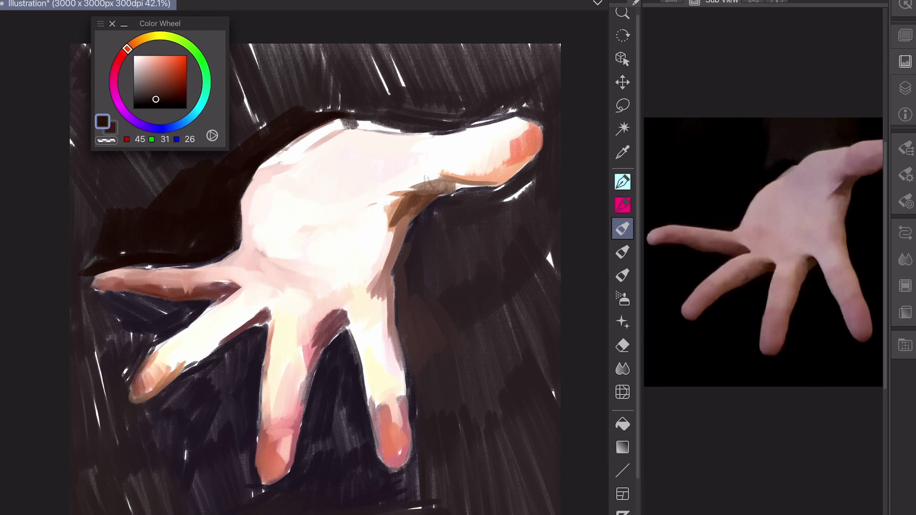
pyautogui.moveTo(249, 381); pyautogui.dragTo(143, 497)
pyautogui.moveTo(260, 334)
pyautogui.mouseDown()
pyautogui.moveTo(215, 358)
pyautogui.moveTo(158, 429)
pyautogui.mouseUp()
# Step: Add salmon shading (RGB 233, 145, 115) to the palm's fleshy areas, the index finger's base and the thumb's underside
pyautogui.keyDown('alt'); pyautogui.click(270, 458); pyautogui.keyUp('alt')
pyautogui.moveTo(276, 244)
pyautogui.mouseDown()
pyautogui.moveTo(257, 282)
pyautogui.moveTo(320, 291)
pyautogui.mouseUp()
pyautogui.moveTo(239, 296); pyautogui.dragTo(272, 272)
pyautogui.moveTo(287, 188); pyautogui.dragTo(267, 255)
pyautogui.moveTo(355, 233); pyautogui.dragTo(320, 288)
pyautogui.moveTo(390, 260); pyautogui.dragTo(375, 303)
pyautogui.moveTo(400, 184); pyautogui.dragTo(375, 243)
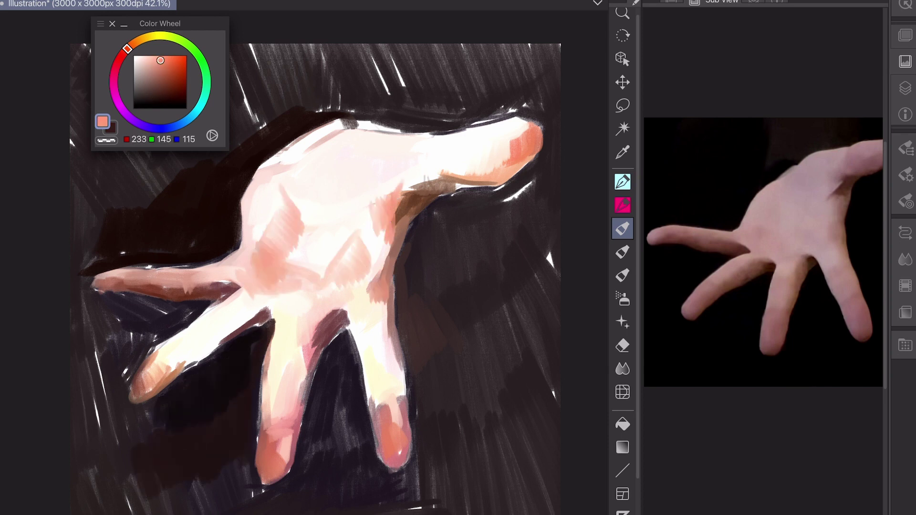
pyautogui.moveTo(506, 158); pyautogui.dragTo(451, 174)
pyautogui.moveTo(458, 160); pyautogui.dragTo(433, 163)
# Step: Redefine the thumb's contour and the area beside the index finger with very dark brown background strokes
pyautogui.keyDown('alt'); pyautogui.click(450, 119); pyautogui.keyUp('alt')
pyautogui.moveTo(446, 125)
pyautogui.mouseDown()
pyautogui.moveTo(520, 112)
pyautogui.moveTo(453, 114)
pyautogui.mouseUp()
pyautogui.moveTo(548, 114)
pyautogui.mouseDown()
pyautogui.moveTo(496, 206)
pyautogui.moveTo(403, 266)
pyautogui.moveTo(510, 201)
pyautogui.mouseUp()
pyautogui.moveTo(549, 162); pyautogui.dragTo(506, 396)
pyautogui.moveTo(406, 267); pyautogui.dragTo(458, 362)
pyautogui.moveTo(544, 248); pyautogui.dragTo(536, 374)
# Step: Add a brown edge shadow to the index finger and blend peach tones along its length and fingertip
pyautogui.keyDown('alt'); pyautogui.click(410, 223); pyautogui.keyUp('alt')
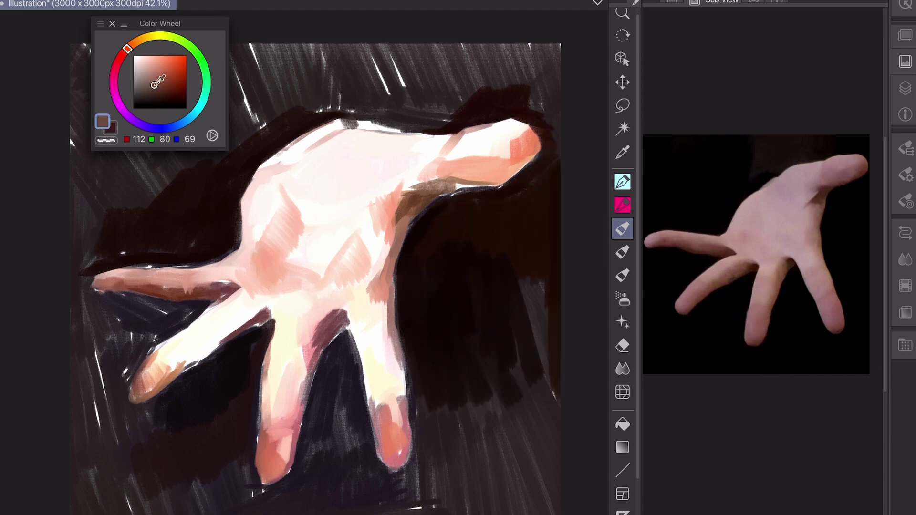
pyautogui.moveTo(410, 223)
pyautogui.mouseDown()
pyautogui.moveTo(397, 314)
pyautogui.moveTo(407, 410)
pyautogui.mouseUp()
pyautogui.keyDown('alt'); pyautogui.click(384, 305); pyautogui.keyUp('alt')
pyautogui.moveTo(384, 305)
pyautogui.mouseDown()
pyautogui.moveTo(363, 372)
pyautogui.moveTo(404, 392)
pyautogui.mouseUp()
pyautogui.keyDown('alt'); pyautogui.click(391, 415); pyautogui.keyUp('alt')
pyautogui.moveTo(406, 396); pyautogui.dragTo(411, 440)
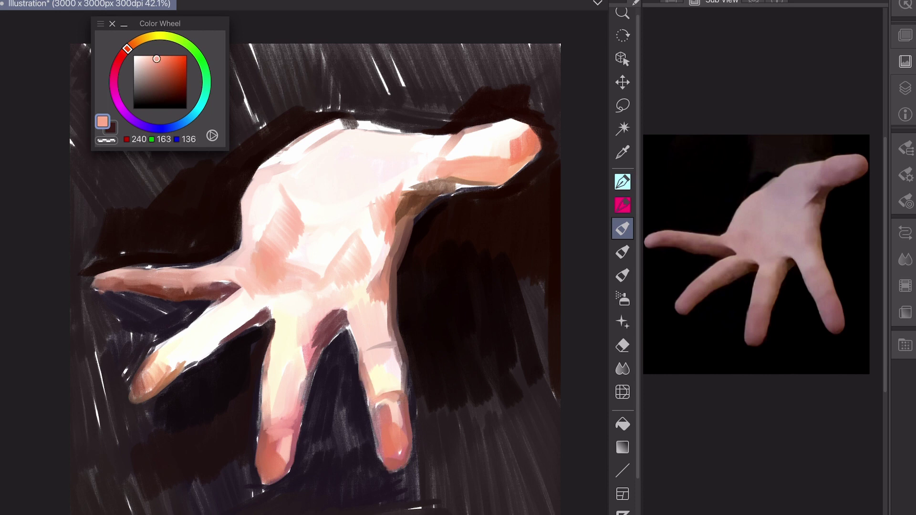
pyautogui.moveTo(372, 334)
pyautogui.mouseDown()
pyautogui.moveTo(398, 375)
pyautogui.moveTo(391, 389)
pyautogui.mouseUp()
pyautogui.keyDown('alt'); pyautogui.click(382, 334); pyautogui.keyUp('alt')
# Step: Clean the index finger's outer edge and cover the background beside it with sampled dark tones
pyautogui.keyDown('alt'); pyautogui.click(351, 339); pyautogui.keyUp('alt')
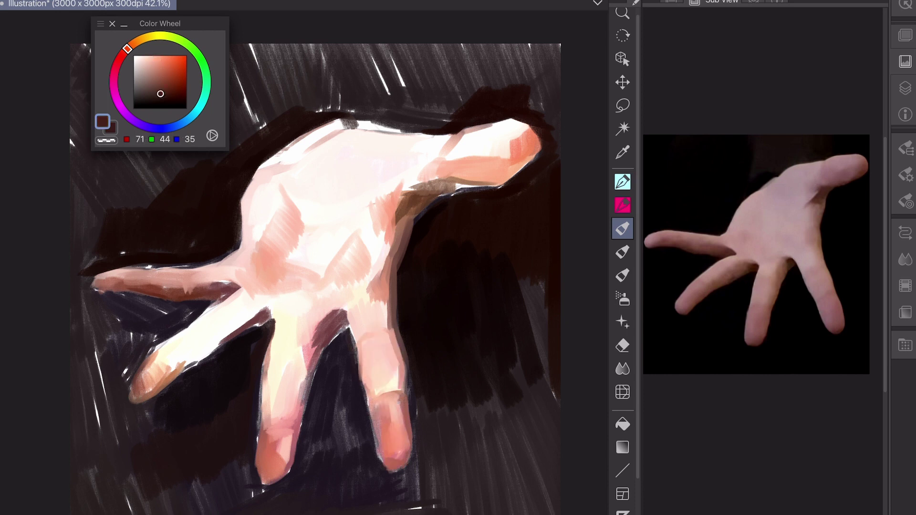
pyautogui.moveTo(408, 353); pyautogui.dragTo(420, 418)
pyautogui.moveTo(503, 401)
pyautogui.mouseDown()
pyautogui.moveTo(436, 430)
pyautogui.moveTo(473, 491)
pyautogui.mouseUp()
pyautogui.moveTo(548, 387); pyautogui.dragTo(480, 477)
pyautogui.moveTo(546, 272); pyautogui.dragTo(511, 334)
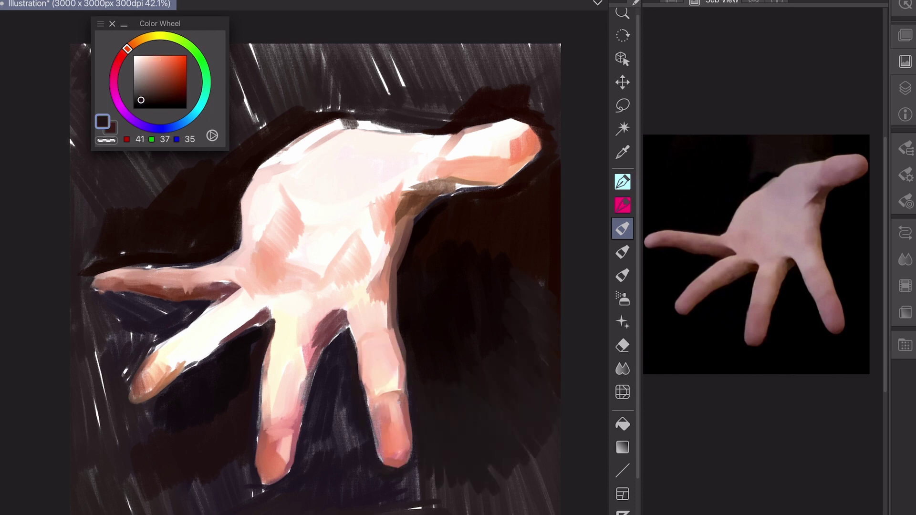
# Step: Refine the gap between the middle and index fingers, the index finger's base and tip, and the middle finger's side
pyautogui.moveTo(353, 305); pyautogui.dragTo(338, 346)
pyautogui.keyDown('alt'); pyautogui.click(382, 315); pyautogui.keyUp('alt')
pyautogui.moveTo(393, 284)
pyautogui.mouseDown()
pyautogui.moveTo(388, 372)
pyautogui.moveTo(367, 305)
pyautogui.mouseUp()
pyautogui.moveTo(382, 406); pyautogui.dragTo(389, 447)
pyautogui.keyDown('alt'); pyautogui.click(334, 363); pyautogui.keyUp('alt')
pyautogui.moveTo(327, 329); pyautogui.dragTo(303, 406)
# Step: Darken the background beside the middle fingertip and model the tip with sampled pinkish-brown and salmon tones
pyautogui.scroll(3, 305, 372)
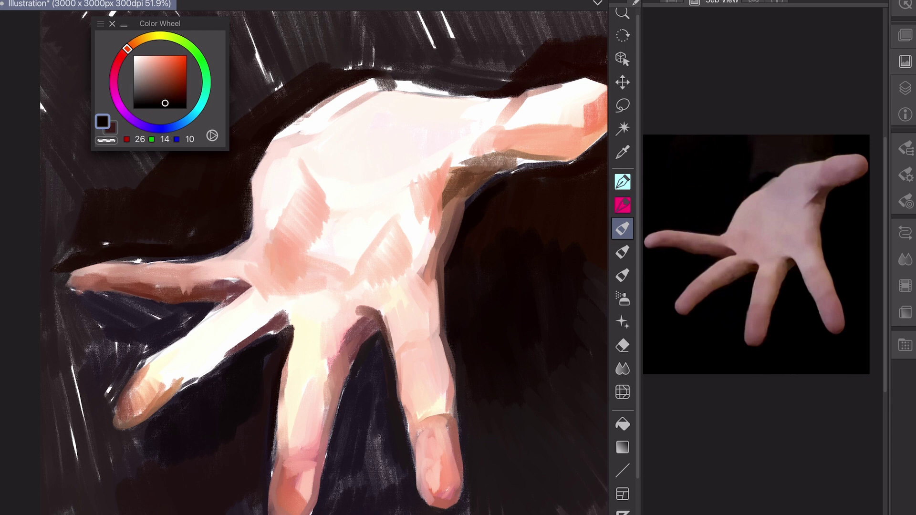
pyautogui.moveTo(270, 448); pyautogui.dragTo(267, 513)
pyautogui.keyDown('alt'); pyautogui.click(306, 458); pyautogui.keyUp('alt')
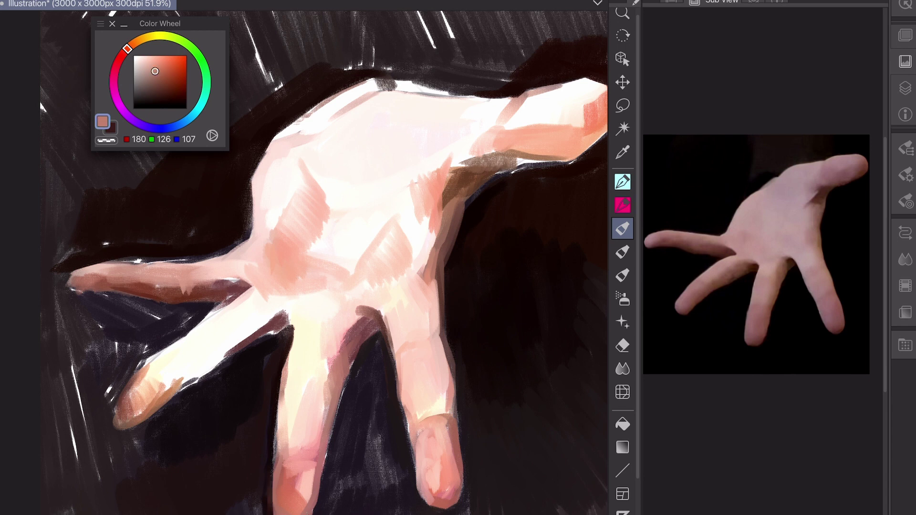
pyautogui.moveTo(310, 466)
pyautogui.mouseDown()
pyautogui.moveTo(302, 514)
pyautogui.moveTo(282, 513)
pyautogui.mouseUp()
pyautogui.keyDown('alt'); pyautogui.click(292, 458); pyautogui.keyUp('alt')
pyautogui.keyDown('alt'); pyautogui.click(365, 315); pyautogui.keyUp('alt')
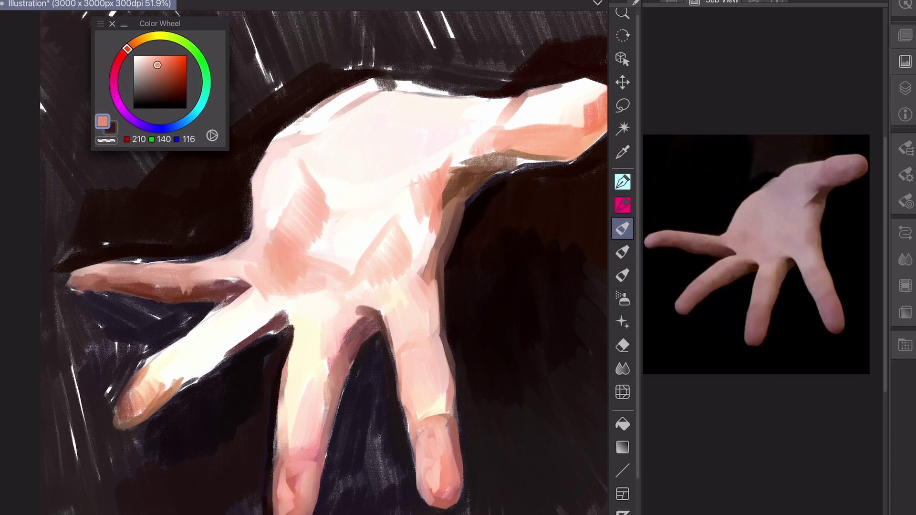
pyautogui.moveTo(283, 452); pyautogui.dragTo(319, 446)
# Step: Paint near-black background strokes between the middle and index fingers
pyautogui.keyDown('alt'); pyautogui.click(348, 377); pyautogui.keyUp('alt')
pyautogui.moveTo(343, 396); pyautogui.dragTo(377, 501)
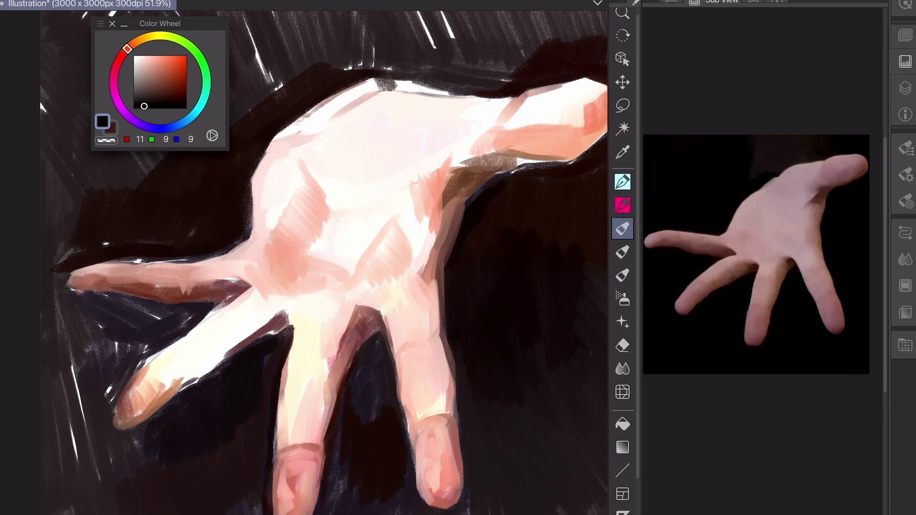
pyautogui.moveTo(382, 334); pyautogui.dragTo(372, 434)
pyautogui.moveTo(363, 363); pyautogui.dragTo(344, 491)
# Step: Refine the edge of the middle fingertip and blend its upper joint into the lighter finger
pyautogui.keyDown('alt'); pyautogui.click(329, 477); pyautogui.keyUp('alt')
pyautogui.moveTo(316, 460); pyautogui.dragTo(310, 513)
pyautogui.keyDown('alt'); pyautogui.click(305, 458); pyautogui.keyUp('alt')
pyautogui.moveTo(283, 456)
pyautogui.mouseDown()
pyautogui.moveTo(319, 446)
pyautogui.moveTo(317, 434)
pyautogui.mouseUp()
pyautogui.moveTo(305, 401); pyautogui.dragTo(308, 446)
# Step: Touch up the shadow where the middle and index fingers meet using sampled dark tones
pyautogui.keyDown('alt'); pyautogui.click(365, 319); pyautogui.keyUp('alt')
pyautogui.moveTo(365, 319); pyautogui.dragTo(355, 336)
pyautogui.keyDown('alt'); pyautogui.click(366, 323); pyautogui.keyUp('alt')
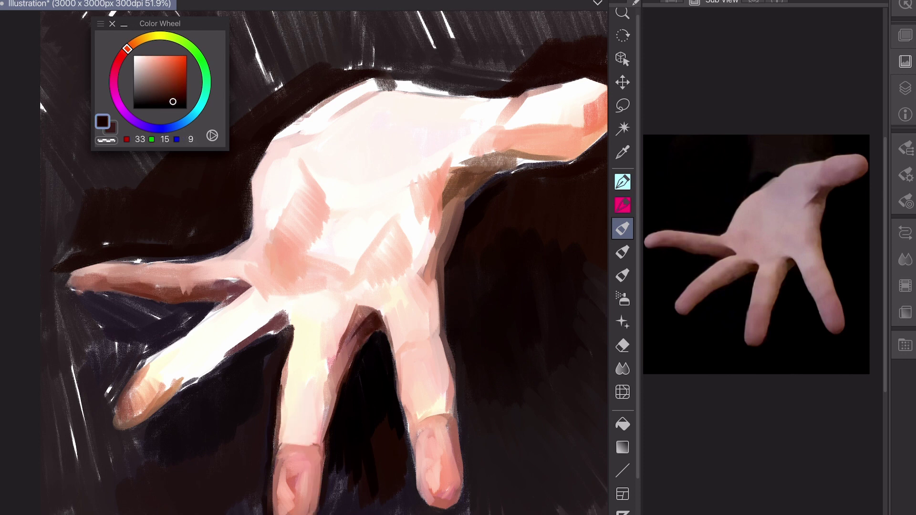
# Step: Model the middle finger with sampled skin tones and darken its outer edge and last joint with a brownish salmon
pyautogui.keyDown('alt'); pyautogui.click(305, 363); pyautogui.keyUp('alt')
pyautogui.moveTo(293, 329)
pyautogui.mouseDown()
pyautogui.moveTo(291, 382)
pyautogui.moveTo(319, 477)
pyautogui.mouseUp()
pyautogui.keyDown('alt'); pyautogui.click(367, 317); pyautogui.keyUp('alt')
pyautogui.keyDown('alt'); pyautogui.click(306, 362); pyautogui.keyUp('alt')
pyautogui.moveTo(310, 368); pyautogui.dragTo(310, 429)
pyautogui.keyDown('alt'); pyautogui.click(343, 381); pyautogui.keyUp('alt')
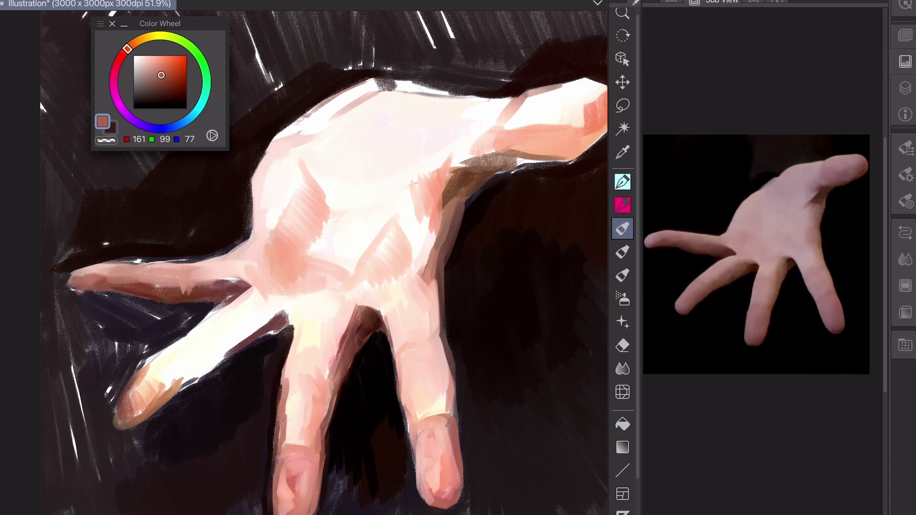
pyautogui.moveTo(286, 381); pyautogui.dragTo(284, 456)
pyautogui.moveTo(310, 436); pyautogui.dragTo(317, 467)
# Step: Block in the shadowed underside and fingertip of the ring finger with sampled salmon and reddish-brown tones
pyautogui.moveTo(293, 315); pyautogui.dragTo(225, 351)
pyautogui.keyDown('alt'); pyautogui.click(267, 267); pyautogui.keyUp('alt')
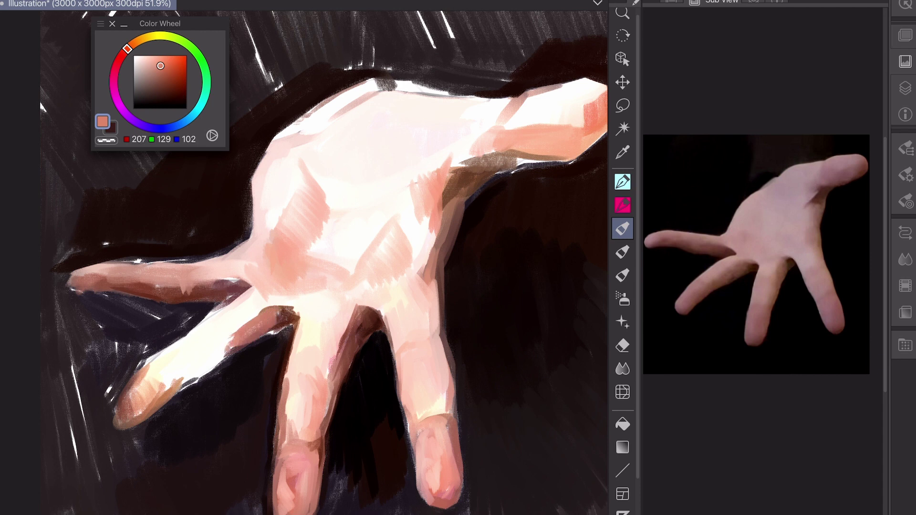
pyautogui.moveTo(255, 320)
pyautogui.mouseDown()
pyautogui.moveTo(157, 396)
pyautogui.moveTo(164, 394)
pyautogui.moveTo(124, 410)
pyautogui.mouseUp()
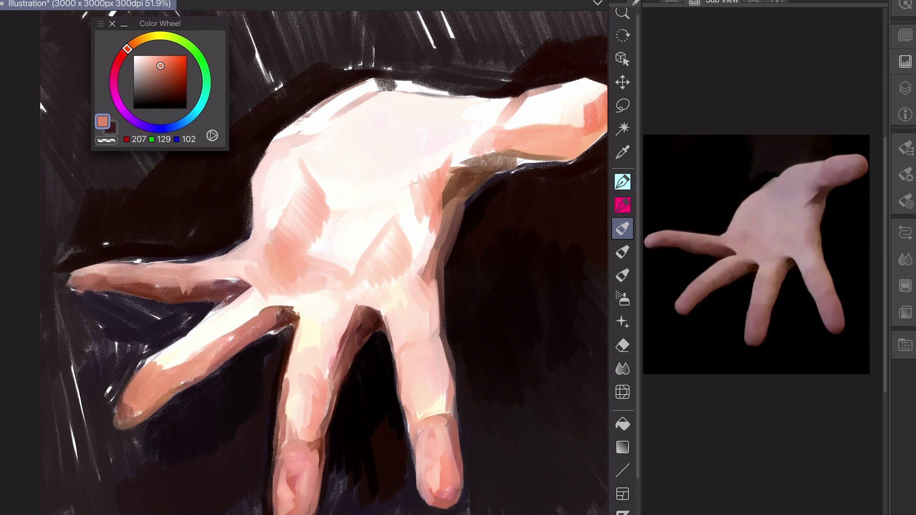
pyautogui.moveTo(181, 343); pyautogui.dragTo(114, 420)
pyautogui.keyDown('alt'); pyautogui.click(139, 415); pyautogui.keyUp('alt')
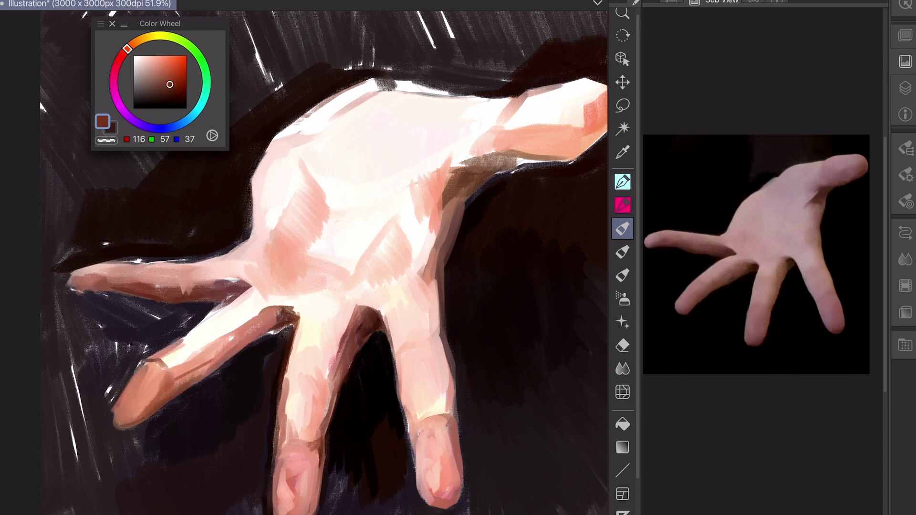
# Step: Define the ring finger's middle joint and blend its tip and underside with sampled light and brown skin tones
pyautogui.moveTo(222, 336); pyautogui.dragTo(203, 355)
pyautogui.press('h')
pyautogui.press('h')
pyautogui.keyDown('alt'); pyautogui.click(143, 381); pyautogui.keyUp('alt')
pyautogui.moveTo(143, 377); pyautogui.dragTo(117, 413)
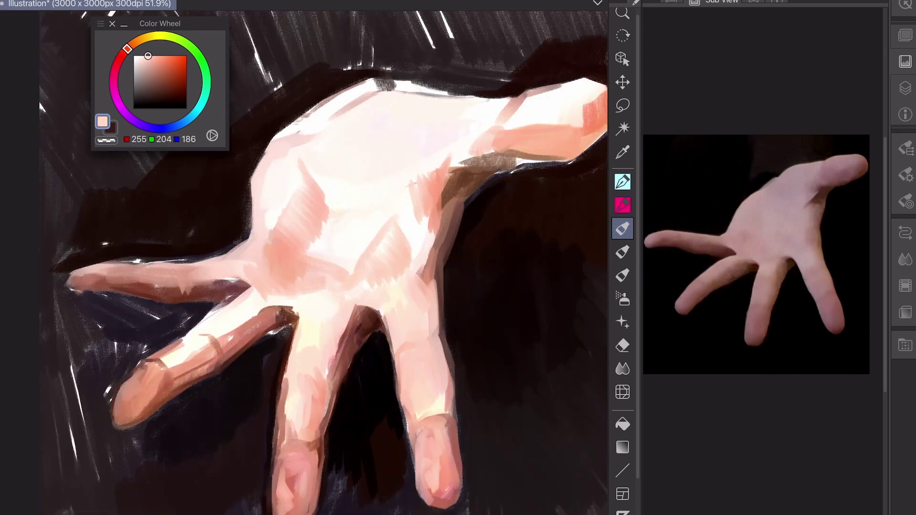
pyautogui.keyDown('alt'); pyautogui.click(181, 353); pyautogui.keyUp('alt')
pyautogui.keyDown('alt'); pyautogui.click(267, 315); pyautogui.keyUp('alt')
pyautogui.moveTo(282, 306); pyautogui.dragTo(214, 338)
pyautogui.moveTo(215, 339); pyautogui.dragTo(186, 374)
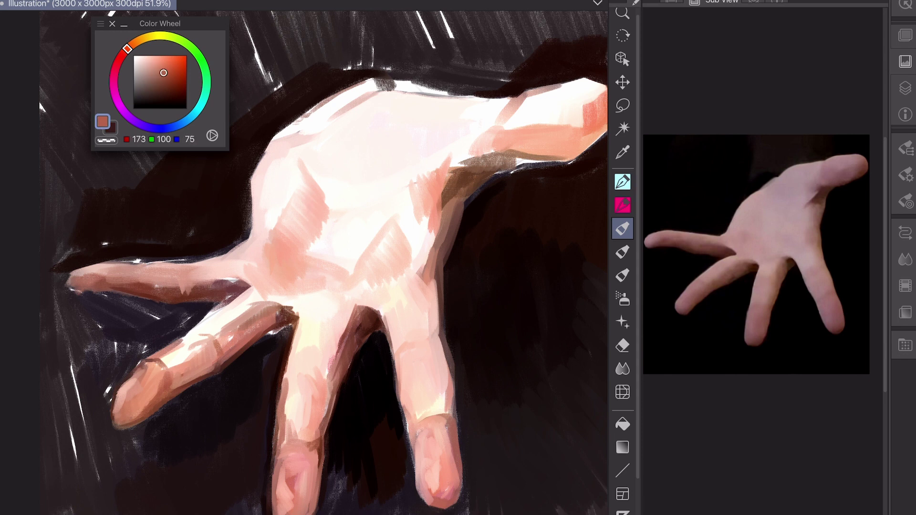
# Step: Shade the palm below the little finger and the crease at the base of the middle finger
pyautogui.moveTo(310, 124)
pyautogui.mouseDown()
pyautogui.moveTo(236, 253)
pyautogui.moveTo(269, 282)
pyautogui.mouseUp()
pyautogui.moveTo(353, 307); pyautogui.dragTo(308, 324)
pyautogui.keyDown('alt'); pyautogui.click(308, 310); pyautogui.keyUp('alt')
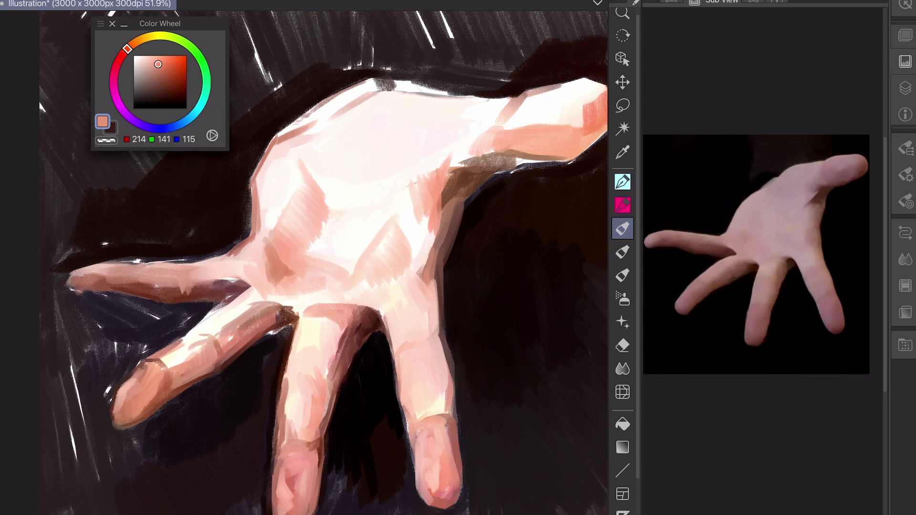
# Step: Build up muted brown and peach tones on the thumb and its base, and clean its lower edge with near-black
pyautogui.keyDown('alt'); pyautogui.click(476, 153); pyautogui.keyUp('alt')
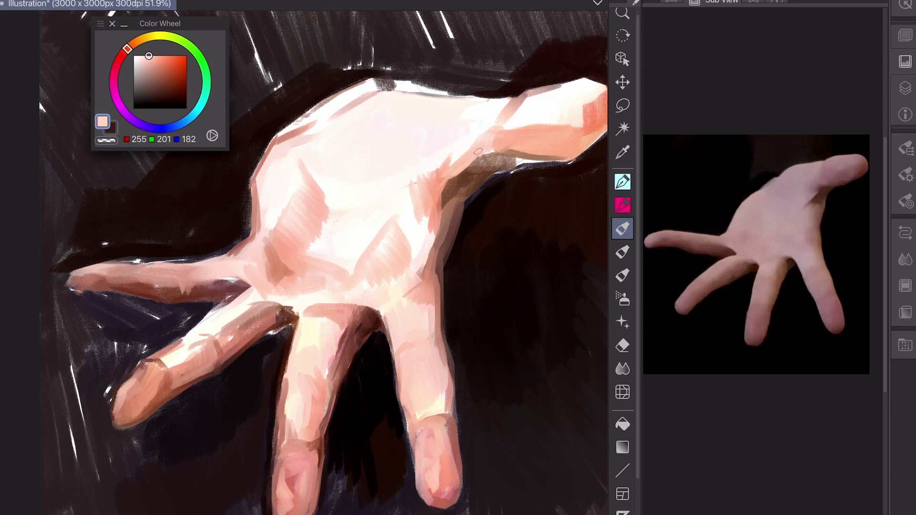
pyautogui.moveTo(478, 151)
pyautogui.mouseDown()
pyautogui.moveTo(430, 210)
pyautogui.moveTo(436, 164)
pyautogui.mouseUp()
pyautogui.keyDown('alt'); pyautogui.click(436, 164); pyautogui.keyUp('alt')
pyautogui.moveTo(524, 98); pyautogui.dragTo(491, 139)
pyautogui.moveTo(496, 107); pyautogui.dragTo(487, 160)
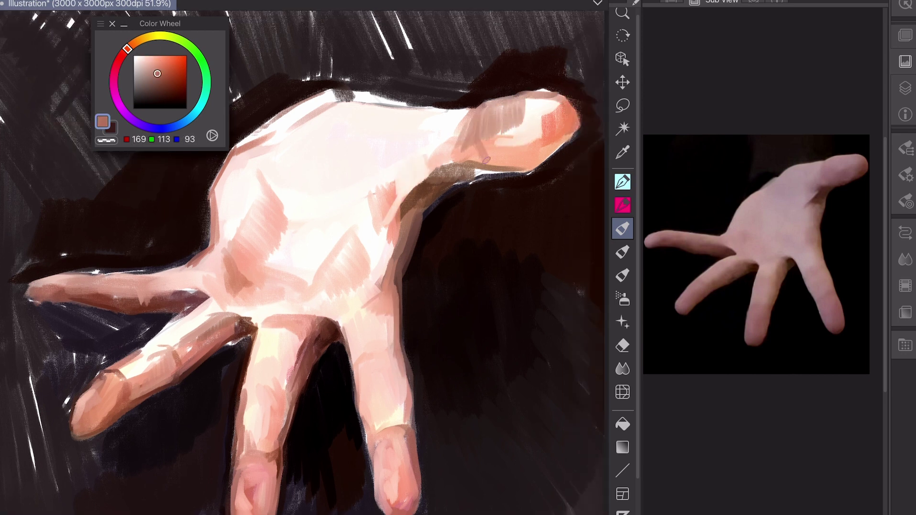
pyautogui.moveTo(544, 143); pyautogui.dragTo(460, 160)
pyautogui.keyDown('alt'); pyautogui.click(496, 173); pyautogui.keyUp('alt')
pyautogui.moveTo(522, 176); pyautogui.dragTo(434, 214)
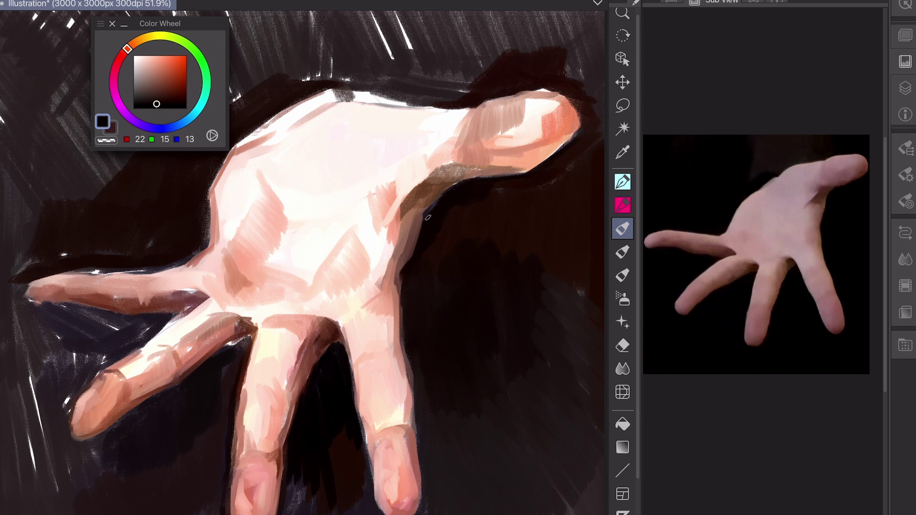
# Step: Clean up the palm's upper contour with near-black and pale peach, and touch up the thumb's lit area
pyautogui.moveTo(477, 109)
pyautogui.mouseDown()
pyautogui.moveTo(370, 86)
pyautogui.moveTo(329, 98)
pyautogui.mouseUp()
pyautogui.keyDown('alt'); pyautogui.click(362, 124); pyautogui.keyUp('alt')
pyautogui.moveTo(427, 112); pyautogui.dragTo(329, 96)
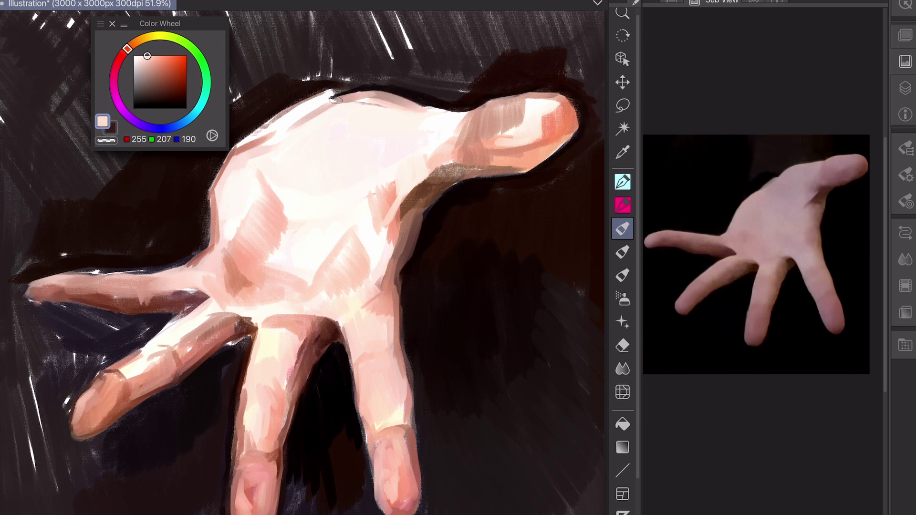
pyautogui.moveTo(527, 114); pyautogui.dragTo(496, 139)
pyautogui.press('h')
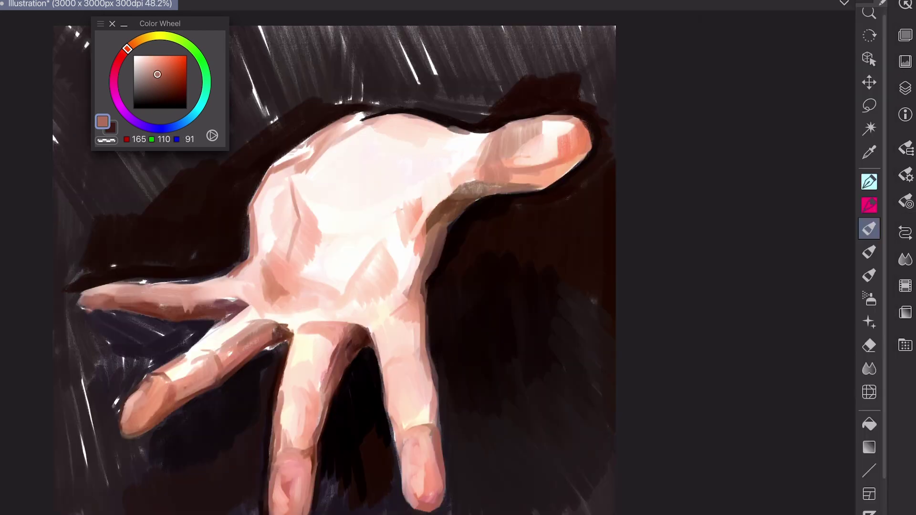
# Step: Soften the shading on the little-finger side of the palm and darken the folds at the middle and index finger bases
pyautogui.click(146, 55)
pyautogui.moveTo(270, 174)
pyautogui.mouseDown()
pyautogui.moveTo(249, 287)
pyautogui.moveTo(129, 429)
pyautogui.mouseUp()
pyautogui.keyDown('alt'); pyautogui.click(334, 318); pyautogui.keyUp('alt')
pyautogui.moveTo(334, 318); pyautogui.dragTo(407, 300)
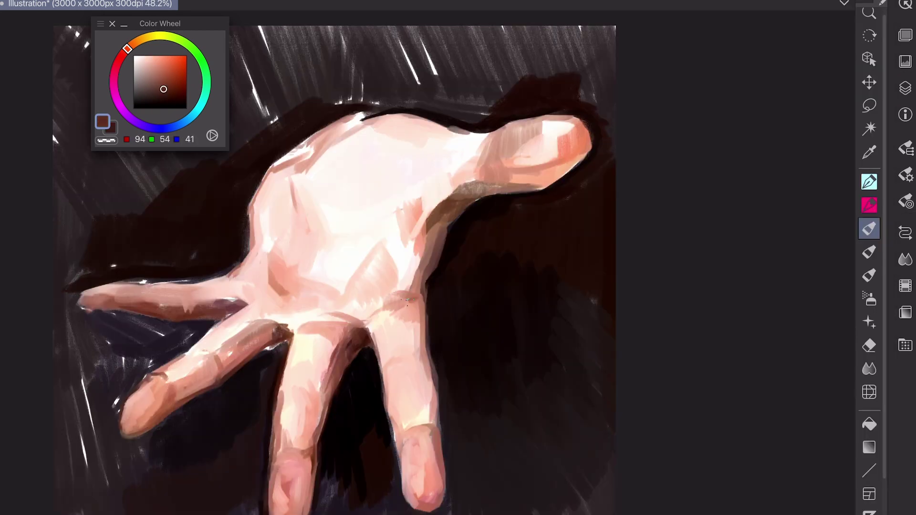
# Step: Paint the pad and curved crease below the index finger using sampled pink and brown skin tones
pyautogui.keyDown('alt'); pyautogui.click(363, 286); pyautogui.keyUp('alt')
pyautogui.moveTo(413, 258)
pyautogui.mouseDown()
pyautogui.moveTo(382, 289)
pyautogui.moveTo(325, 308)
pyautogui.mouseUp()
pyautogui.moveTo(410, 249); pyautogui.dragTo(360, 280)
pyautogui.keyDown('alt'); pyautogui.click(420, 268); pyautogui.keyUp('alt')
pyautogui.moveTo(432, 238); pyautogui.dragTo(415, 293)
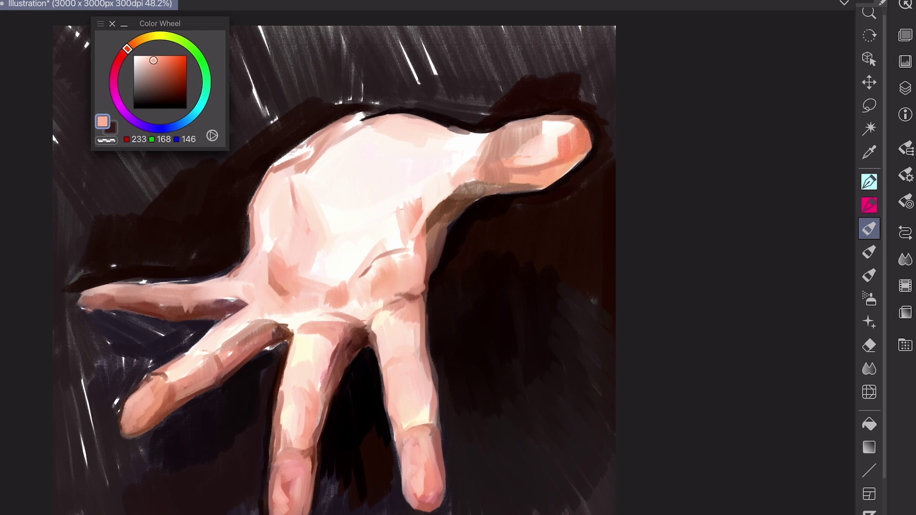
# Step: Bring back the reference photo and deepen the thumb's base, web shadow and tip with warm orange-brown tones
pyautogui.click(905, 61)
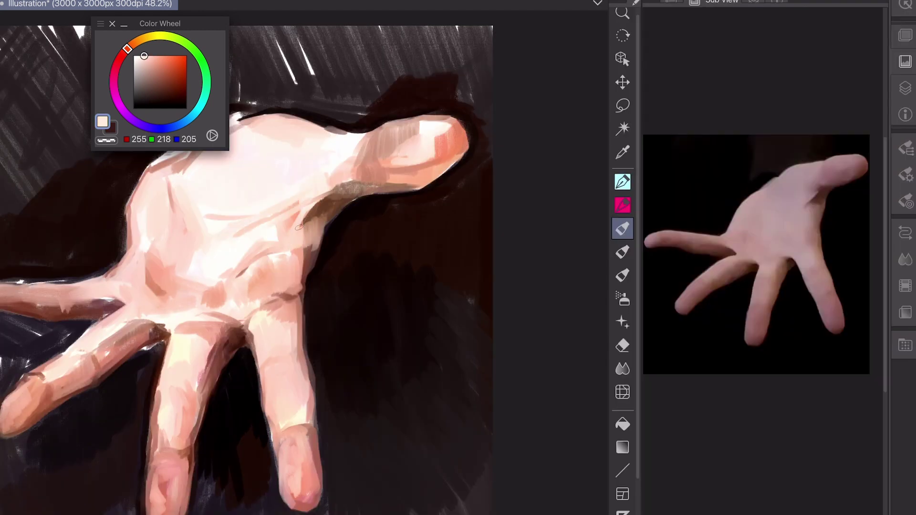
pyautogui.keyDown('alt'); pyautogui.click(340, 194); pyautogui.keyUp('alt')
pyautogui.keyDown('alt'); pyautogui.click(367, 143); pyautogui.keyUp('alt')
pyautogui.moveTo(353, 139)
pyautogui.mouseDown()
pyautogui.moveTo(389, 167)
pyautogui.moveTo(458, 157)
pyautogui.moveTo(368, 189)
pyautogui.mouseUp()
pyautogui.keyDown('alt'); pyautogui.click(477, 143); pyautogui.keyUp('alt')
pyautogui.moveTo(458, 120); pyautogui.dragTo(465, 165)
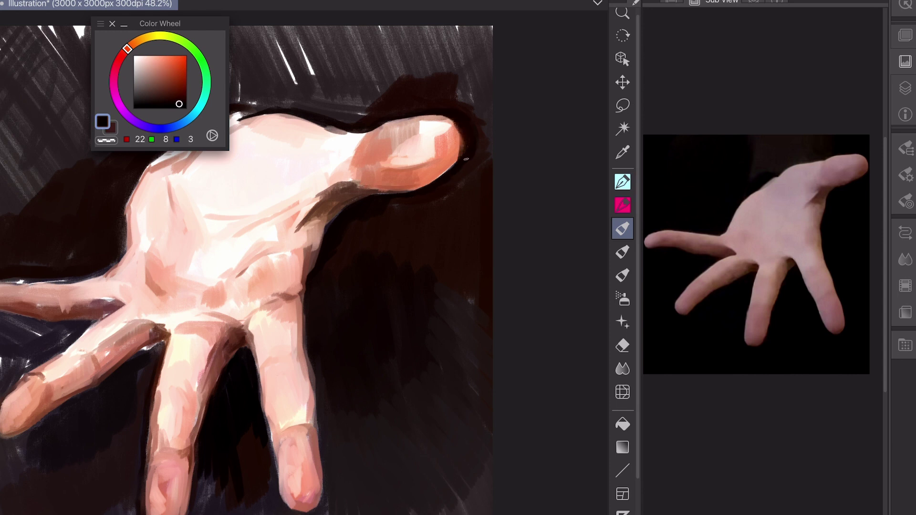
# Step: Blend the thumb's web into the palm and strengthen the palm creases with sampled skin tones
pyautogui.hotkey('ctrl', '-')
pyautogui.keyDown('alt'); pyautogui.click(446, 244); pyautogui.keyUp('alt')
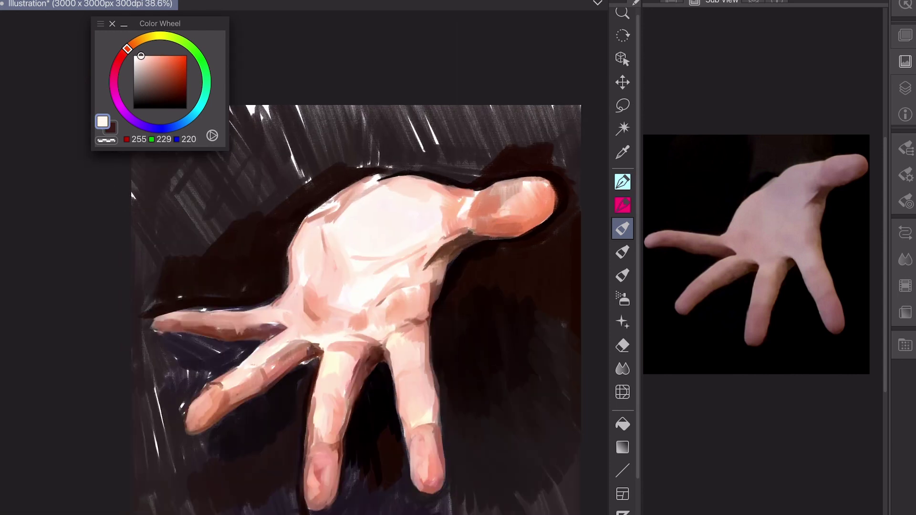
pyautogui.keyDown('alt'); pyautogui.click(434, 257); pyautogui.keyUp('alt')
pyautogui.keyDown('alt'); pyautogui.click(451, 257); pyautogui.keyUp('alt')
pyautogui.keyDown('alt'); pyautogui.click(436, 285); pyautogui.keyUp('alt')
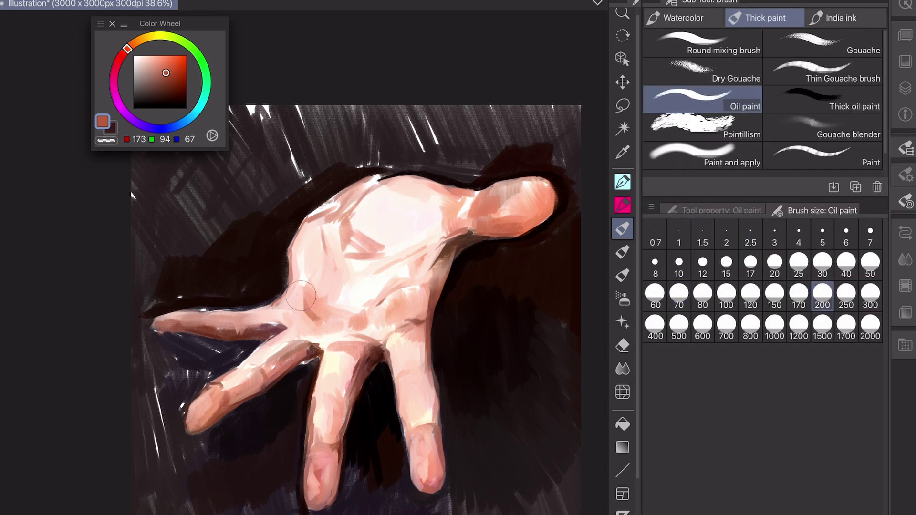
# Step: Round out the thumb mound with sampled brown and peach shading, even out the central palm, and refine the ring fingertip
pyautogui.keyDown('alt'); pyautogui.click(353, 234); pyautogui.keyUp('alt')
pyautogui.keyDown('alt'); pyautogui.click(330, 253); pyautogui.keyUp('alt')
pyautogui.press('h')
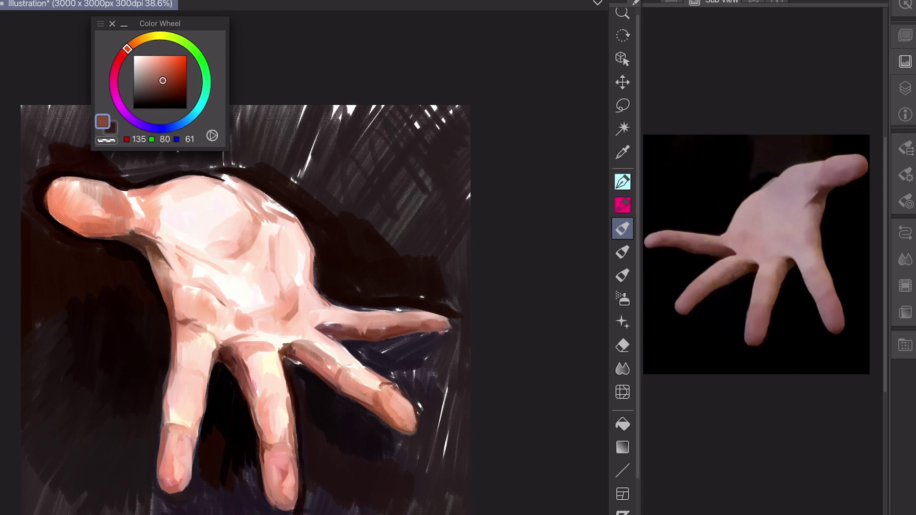
pyautogui.press('h')
pyautogui.keyDown('alt'); pyautogui.click(430, 245); pyautogui.keyUp('alt')
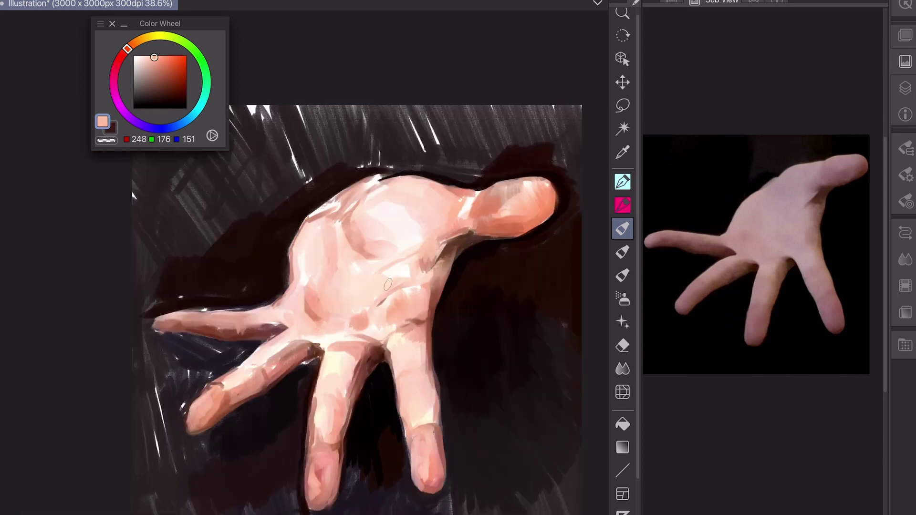
pyautogui.keyDown('alt'); pyautogui.click(386, 245); pyautogui.keyUp('alt')
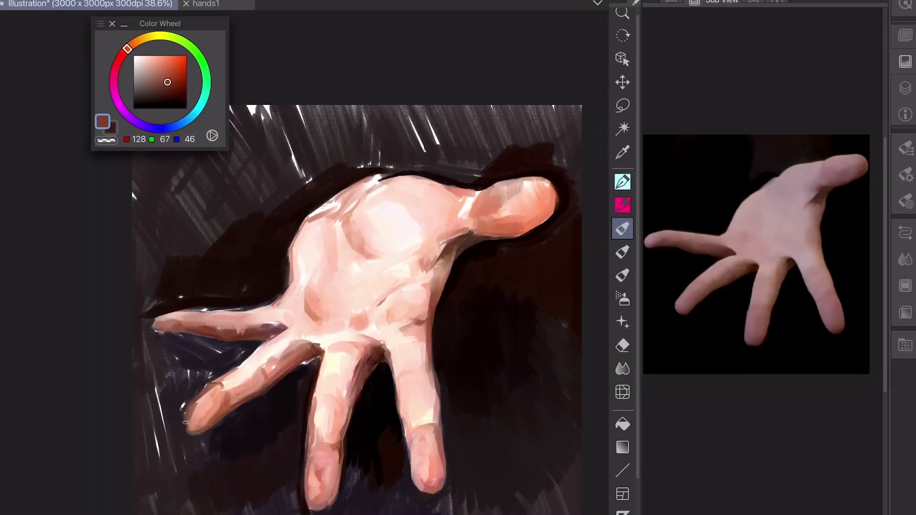
pyautogui.keyDown('alt'); pyautogui.click(186, 422); pyautogui.keyUp('alt')
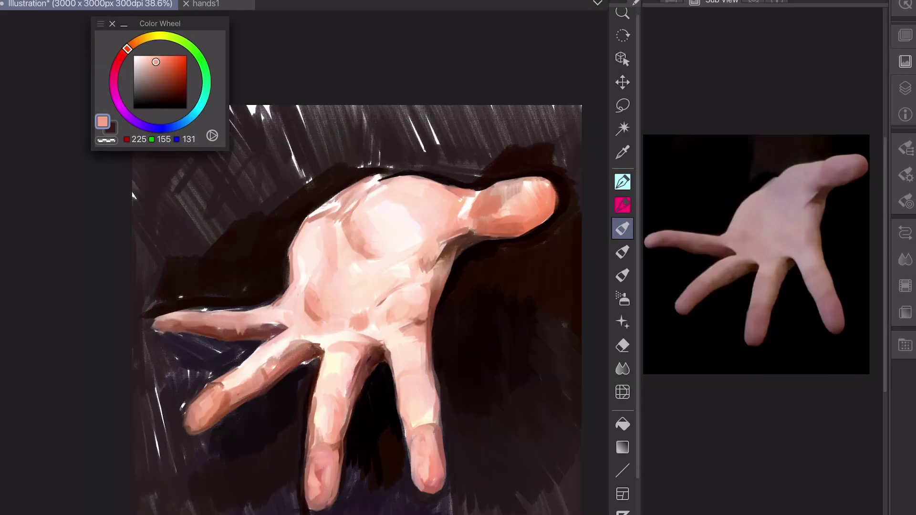
# Step: Cover the lower background around the little, ring and middle fingers with sampled near-black strokes
pyautogui.keyDown('alt'); pyautogui.click(233, 344); pyautogui.keyUp('alt')
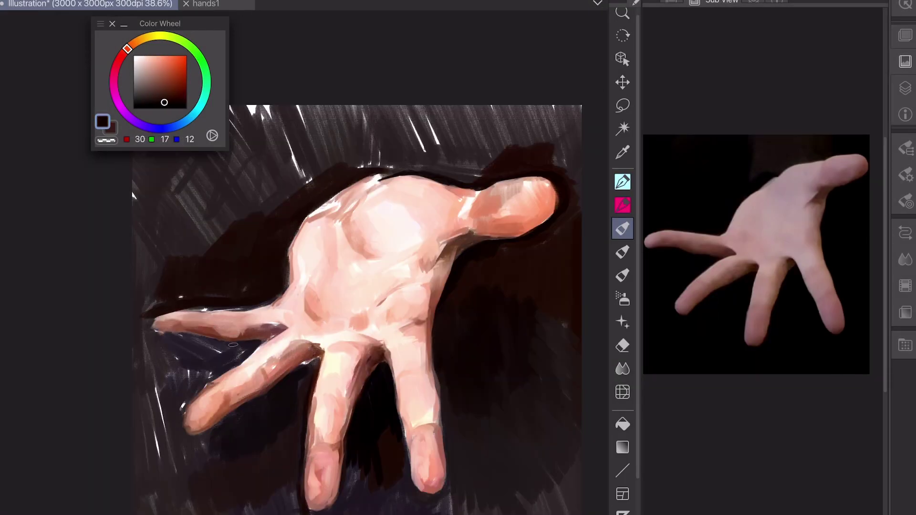
pyautogui.moveTo(210, 356)
pyautogui.mouseDown()
pyautogui.moveTo(172, 377)
pyautogui.moveTo(200, 458)
pyautogui.mouseUp()
pyautogui.keyDown('alt'); pyautogui.click(201, 458); pyautogui.keyUp('alt')
pyautogui.moveTo(157, 391)
pyautogui.mouseDown()
pyautogui.moveTo(143, 458)
pyautogui.moveTo(167, 506)
pyautogui.mouseUp()
pyautogui.moveTo(200, 496); pyautogui.dragTo(296, 472)
pyautogui.moveTo(143, 372); pyautogui.dragTo(200, 392)
pyautogui.moveTo(153, 406); pyautogui.dragTo(210, 429)
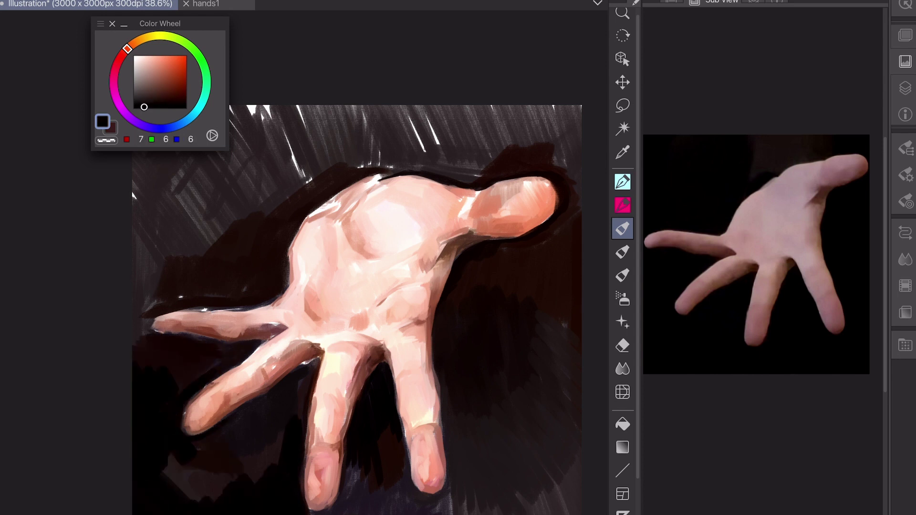
pyautogui.moveTo(166, 496); pyautogui.dragTo(233, 420)
pyautogui.keyDown('alt'); pyautogui.click(230, 426); pyautogui.keyUp('alt')
pyautogui.moveTo(396, 508); pyautogui.dragTo(353, 445)
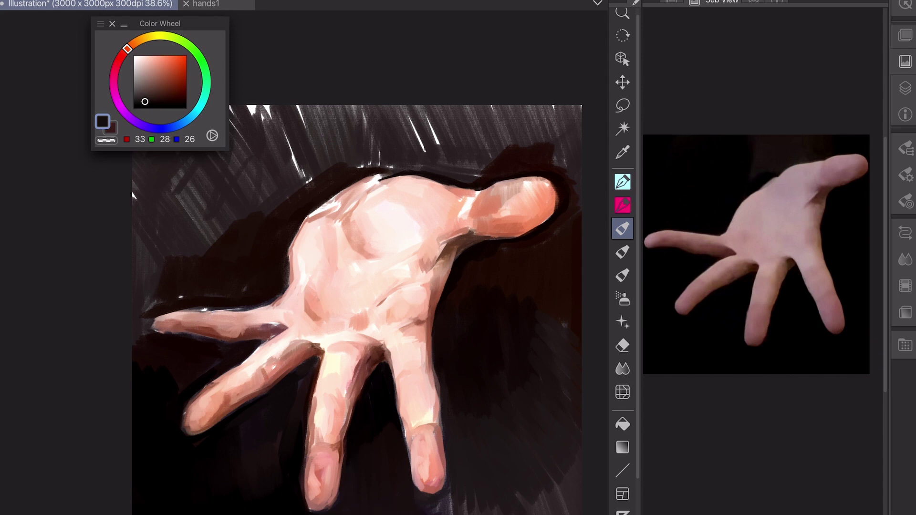
# Step: Cover the background below and beside the index finger with sampled near-black strokes
pyautogui.keyDown('alt'); pyautogui.click(525, 458); pyautogui.keyUp('alt')
pyautogui.moveTo(572, 427)
pyautogui.mouseDown()
pyautogui.moveTo(510, 501)
pyautogui.moveTo(420, 505)
pyautogui.mouseUp()
pyautogui.moveTo(578, 458); pyautogui.dragTo(496, 513)
pyautogui.keyDown('alt'); pyautogui.click(525, 477); pyautogui.keyUp('alt')
pyautogui.moveTo(577, 353); pyautogui.dragTo(496, 482)
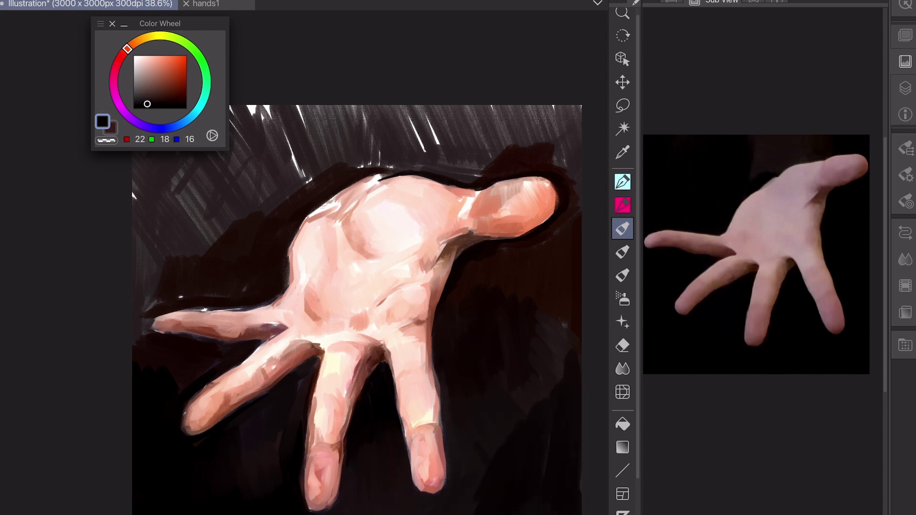
# Step: Paint over the light streaks in the background above the thumb and palm with near-black
pyautogui.keyDown('alt'); pyautogui.click(549, 143); pyautogui.keyUp('alt')
pyautogui.moveTo(572, 110); pyautogui.dragTo(438, 152)
pyautogui.moveTo(449, 115); pyautogui.dragTo(268, 210)
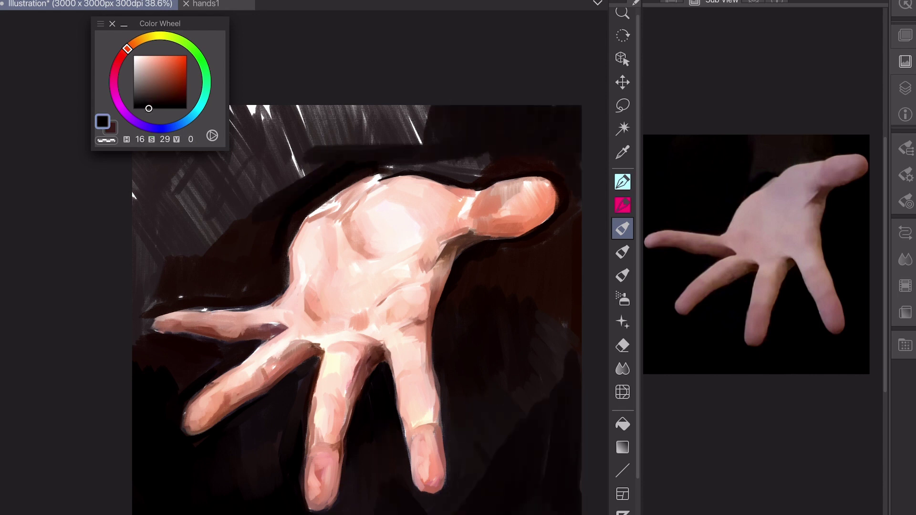
pyautogui.moveTo(415, 110); pyautogui.dragTo(279, 205)
pyautogui.keyDown('alt'); pyautogui.click(334, 143); pyautogui.keyUp('alt')
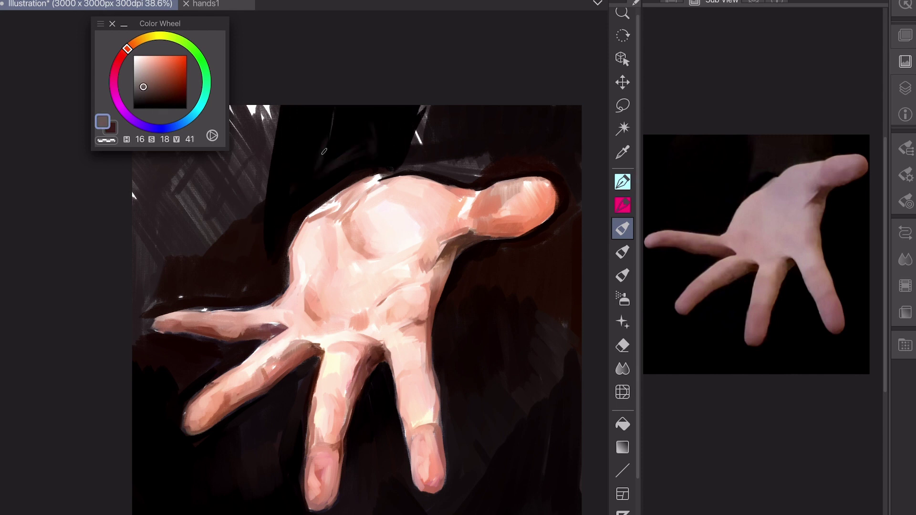
pyautogui.moveTo(353, 152); pyautogui.dragTo(270, 274)
pyautogui.moveTo(272, 107); pyautogui.dragTo(258, 263)
pyautogui.moveTo(491, 158); pyautogui.dragTo(411, 167)
pyautogui.moveTo(253, 108); pyautogui.dragTo(233, 224)
# Step: Move the color wheel off the hand's side of the canvas and darken the remaining background above the little finger
pyautogui.moveTo(160, 23); pyautogui.dragTo(426, 8)
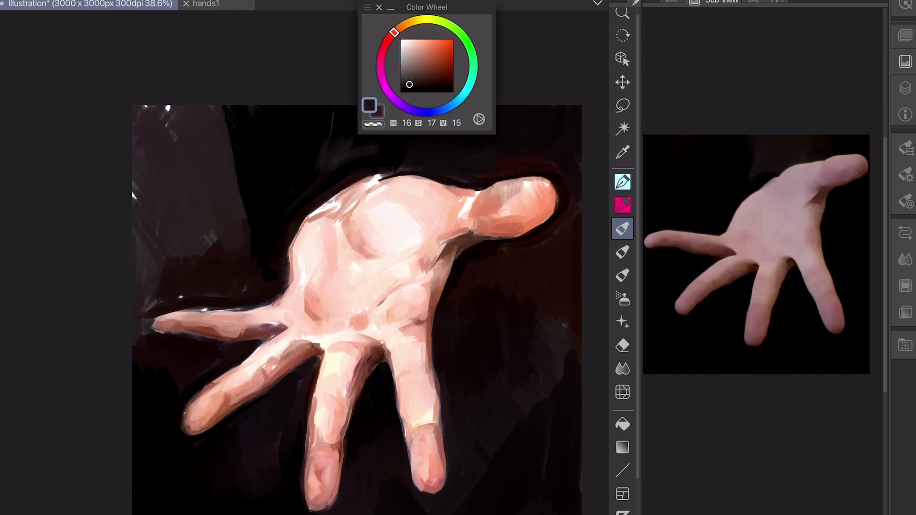
pyautogui.keyDown('alt'); pyautogui.click(143, 190); pyautogui.keyUp('alt')
pyautogui.moveTo(239, 108); pyautogui.dragTo(133, 268)
pyautogui.moveTo(162, 225); pyautogui.dragTo(143, 338)
pyautogui.moveTo(143, 305)
pyautogui.mouseDown()
pyautogui.moveTo(235, 271)
pyautogui.moveTo(158, 124)
pyautogui.mouseUp()
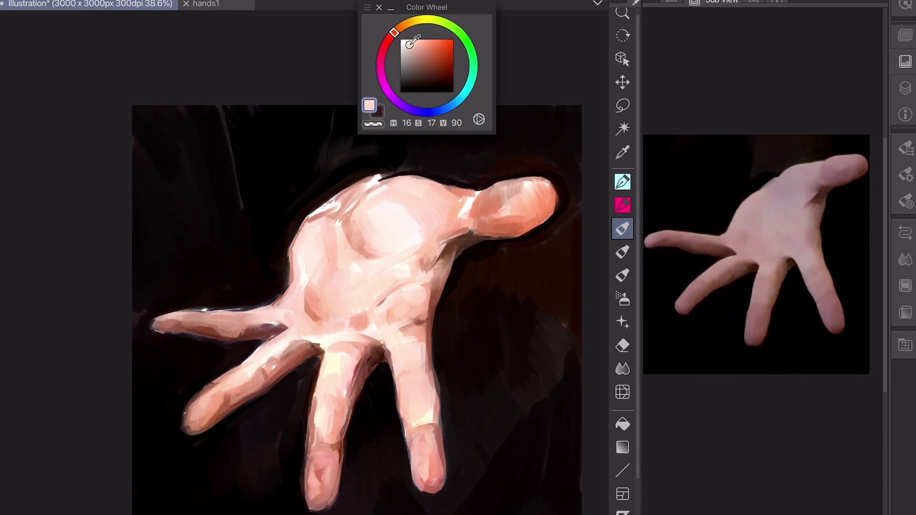
# Step: Smooth the palm below the little finger with pale pink and deepen the shadow between the little and ring fingers
pyautogui.moveTo(317, 303)
pyautogui.mouseDown()
pyautogui.moveTo(305, 322)
pyautogui.moveTo(306, 274)
pyautogui.mouseUp()
pyautogui.click(407, 39)
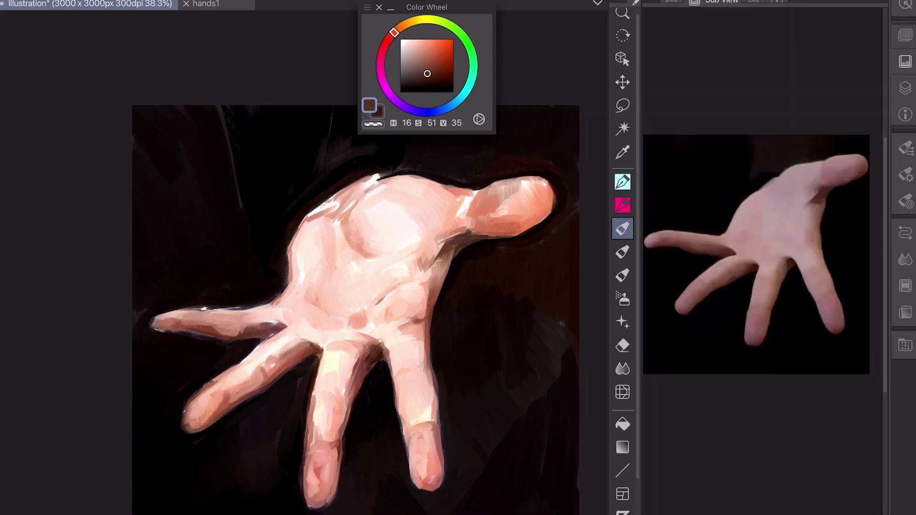
pyautogui.scroll(3, 356, 310)
pyautogui.moveTo(410, 296); pyautogui.dragTo(381, 372)
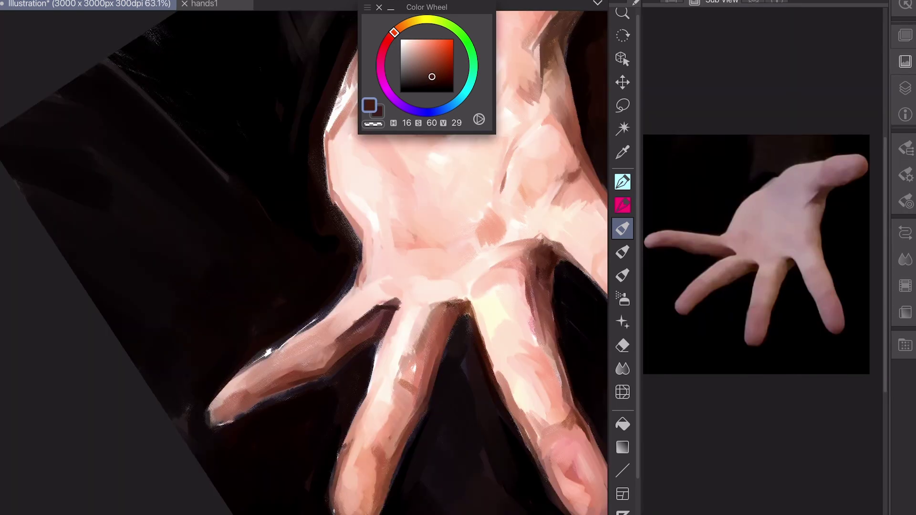
# Step: Refine the little finger's shaded side and blend its base into the palm with muted brown and pale tones
pyautogui.moveTo(334, 343)
pyautogui.mouseDown()
pyautogui.moveTo(405, 291)
pyautogui.moveTo(362, 310)
pyautogui.moveTo(313, 361)
pyautogui.mouseUp()
pyautogui.click(405, 40)
pyautogui.click(436, 63)
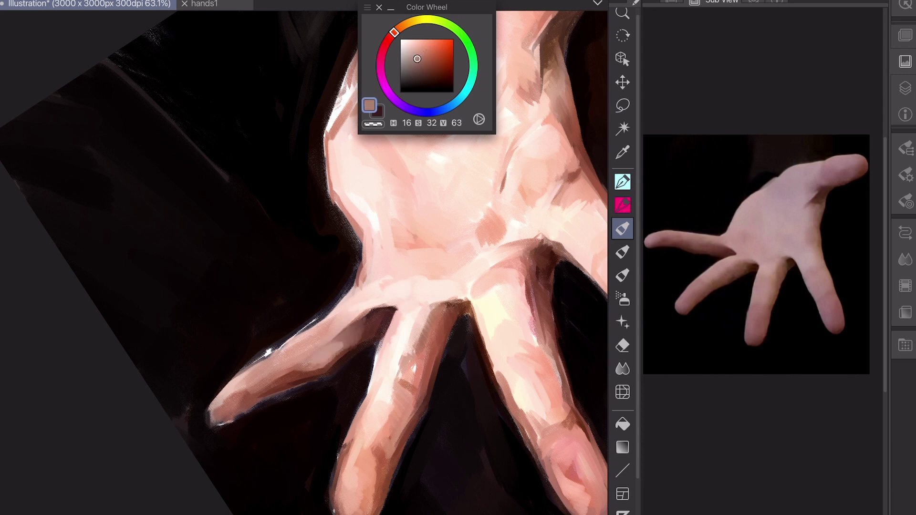
pyautogui.moveTo(375, 318); pyautogui.dragTo(331, 348)
pyautogui.moveTo(403, 301); pyautogui.dragTo(362, 287)
# Step: Sketch reddish-brown shading strokes on the palm below the little and ring fingers and sample a pale skin tone
pyautogui.click(436, 63)
pyautogui.moveTo(410, 229); pyautogui.dragTo(376, 267)
pyautogui.moveTo(429, 182); pyautogui.dragTo(384, 258)
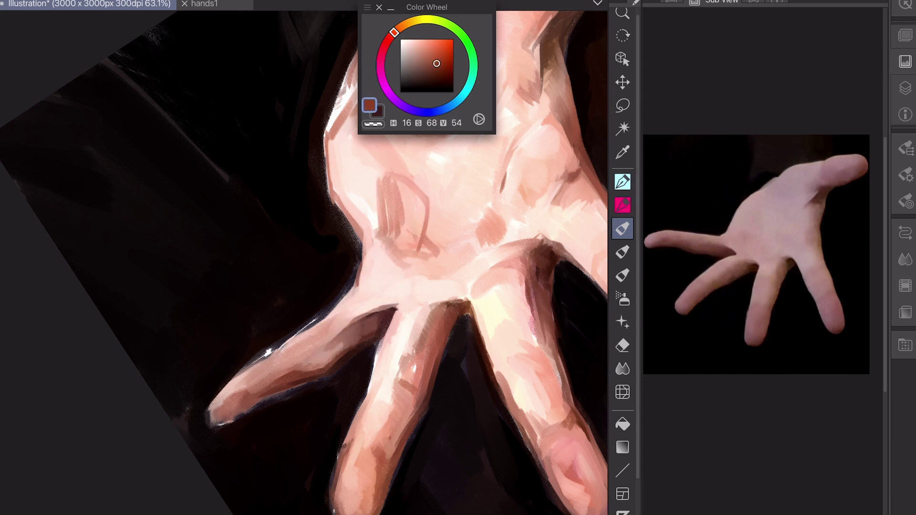
pyautogui.scroll(2, 333, 239)
pyautogui.scroll(-3, 334, 286)
pyautogui.moveTo(420, 300)
pyautogui.mouseDown()
pyautogui.moveTo(363, 367)
pyautogui.moveTo(296, 286)
pyautogui.mouseUp()
pyautogui.scroll(4, 325, 345)
pyautogui.keyDown('alt'); pyautogui.click(326, 346); pyautogui.keyUp('alt')
pyautogui.scroll(-4, 306, 286)
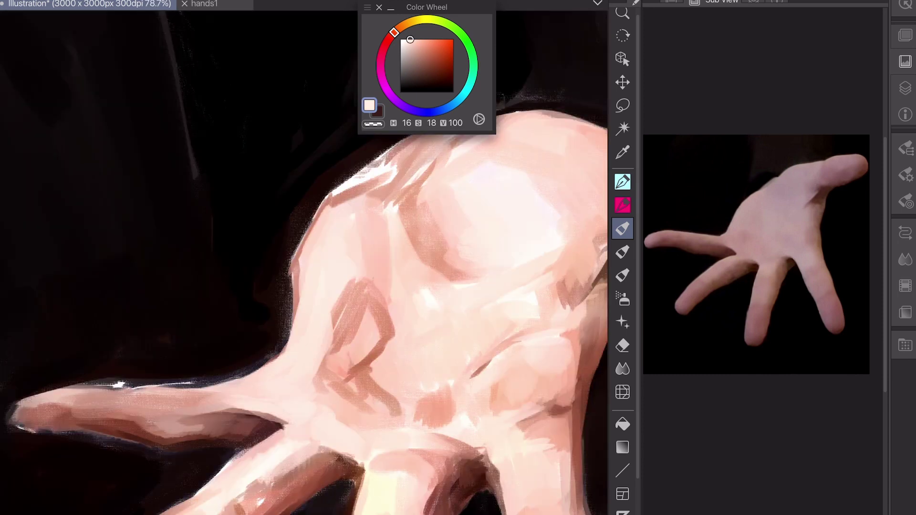
# Step: Fill and blend the palm's reddish shading below the little finger, extending muted skin-tone strokes through the palm's center and along the thumb mound
pyautogui.keyDown('alt'); pyautogui.click(320, 277); pyautogui.keyUp('alt')
pyautogui.keyDown('alt'); pyautogui.click(309, 282); pyautogui.keyUp('alt')
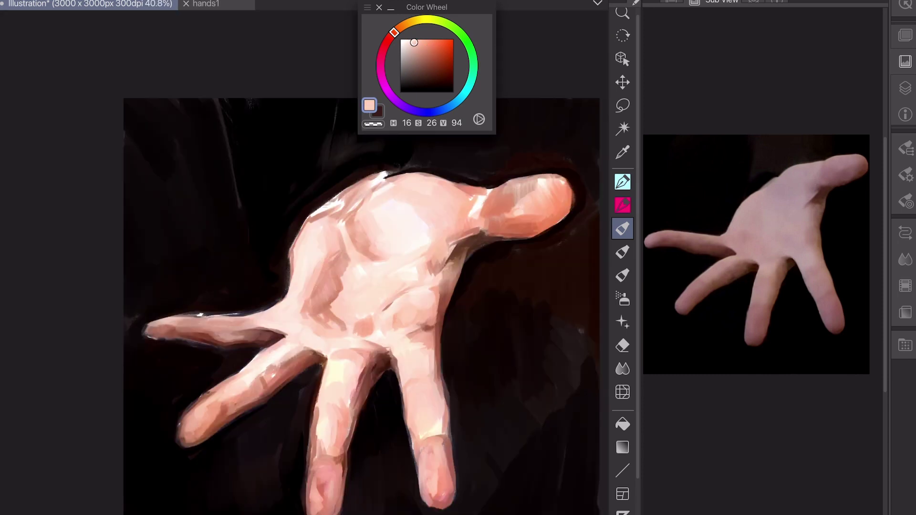
pyautogui.keyDown('alt'); pyautogui.click(334, 229); pyautogui.keyUp('alt')
pyautogui.moveTo(348, 215); pyautogui.dragTo(325, 251)
pyautogui.moveTo(371, 207); pyautogui.dragTo(340, 258)
pyautogui.keyDown('alt'); pyautogui.click(362, 229); pyautogui.keyUp('alt')
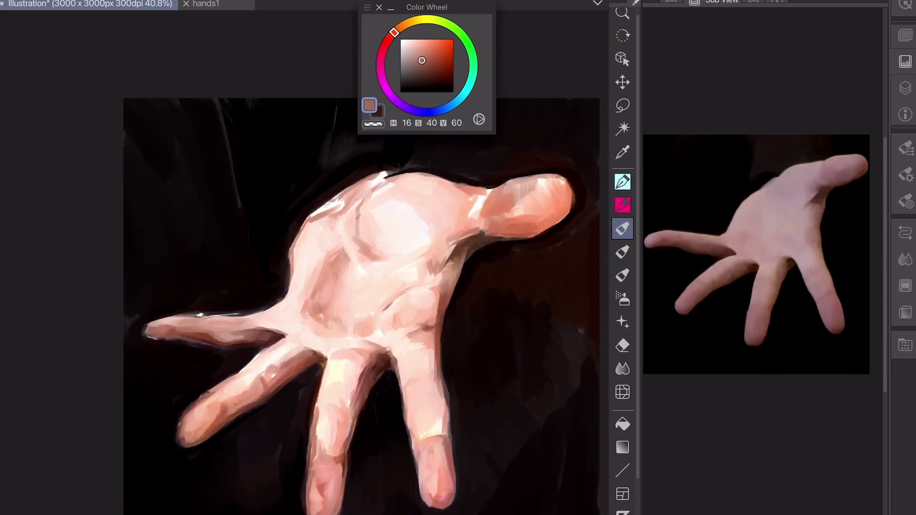
pyautogui.moveTo(384, 181)
pyautogui.mouseDown()
pyautogui.moveTo(340, 256)
pyautogui.moveTo(346, 286)
pyautogui.mouseUp()
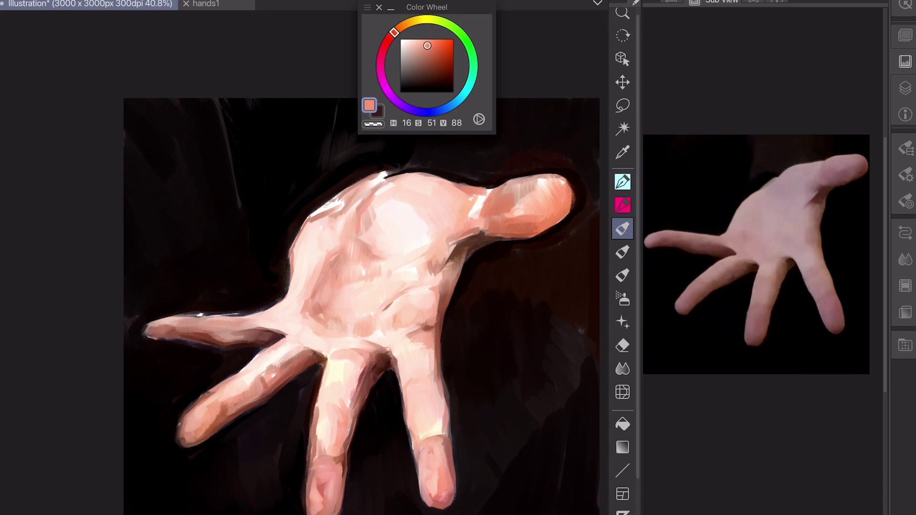
# Step: Warm the thumb's shaded side with reddish orange and carve a dark crease into the heel of the palm
pyautogui.moveTo(547, 201); pyautogui.dragTo(511, 236)
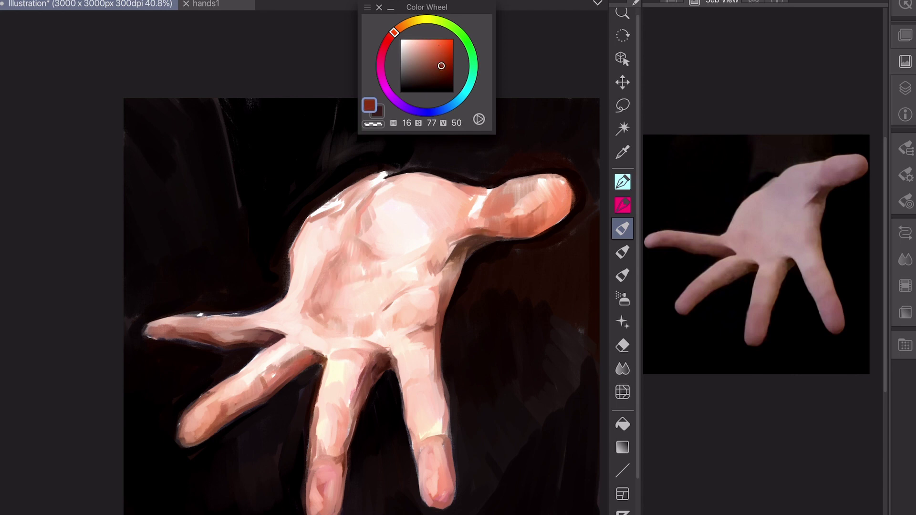
pyautogui.keyDown('alt'); pyautogui.click(457, 284); pyautogui.keyUp('alt')
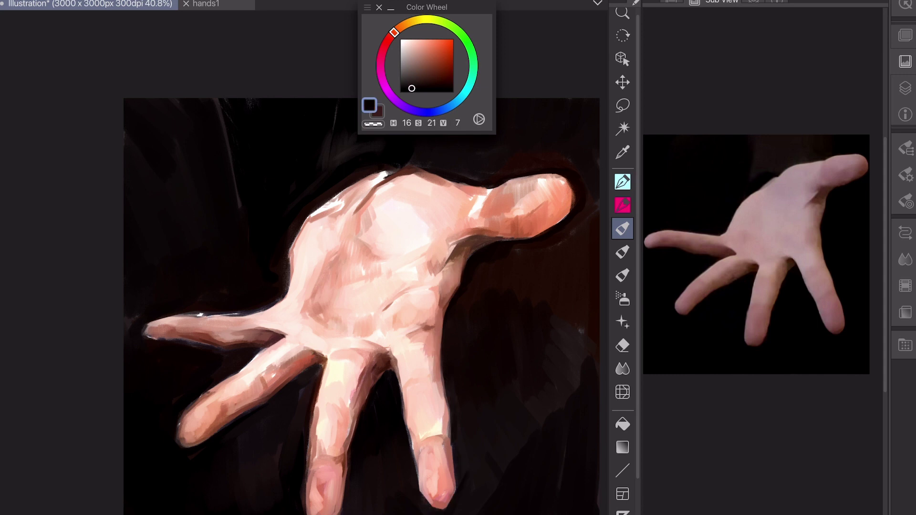
pyautogui.keyDown('alt'); pyautogui.click(328, 218); pyautogui.keyUp('alt')
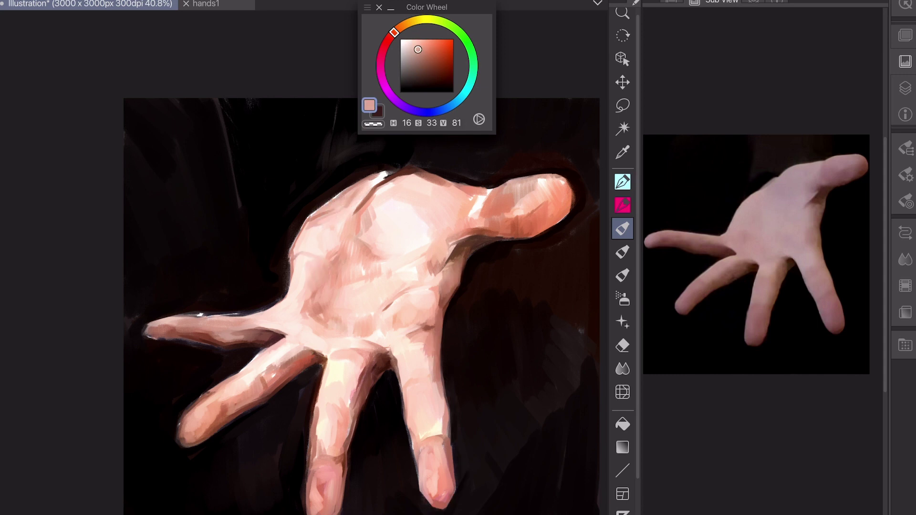
# Step: Extend and lighten the little finger's tip with pale skin tones
pyautogui.scroll(3, 290, 291)
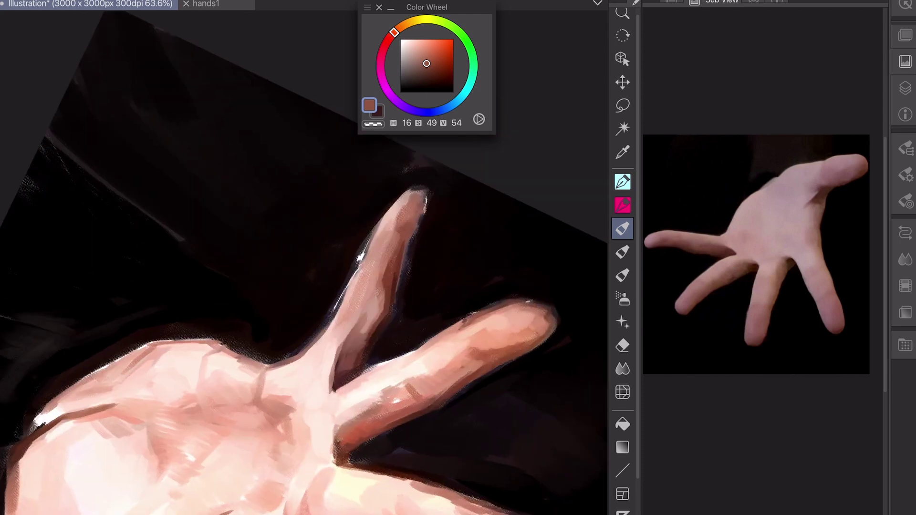
pyautogui.keyDown('alt'); pyautogui.click(430, 212); pyautogui.keyUp('alt')
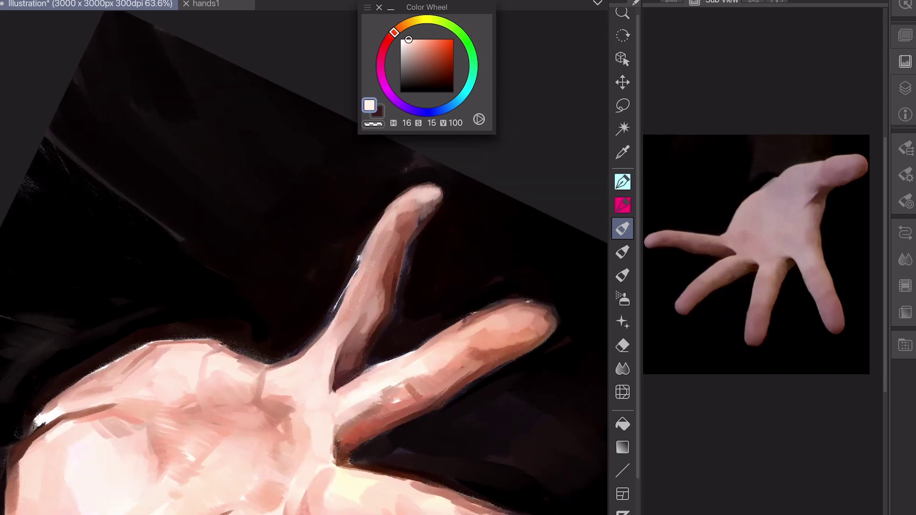
pyautogui.click(411, 39)
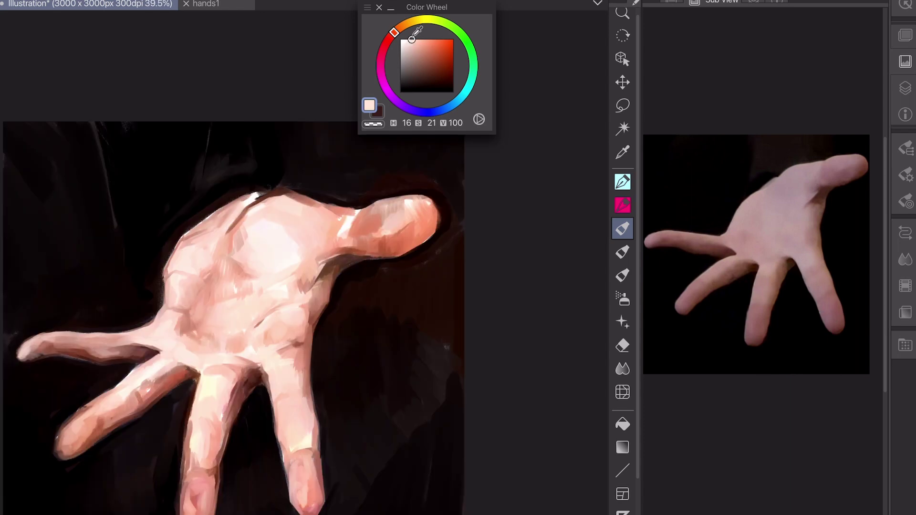
# Step: Brighten the thumb with pale pink strokes and small near-white highlights at its tip
pyautogui.moveTo(377, 210)
pyautogui.mouseDown()
pyautogui.moveTo(420, 234)
pyautogui.moveTo(443, 276)
pyautogui.mouseUp()
pyautogui.scroll(3, 286, 287)
pyautogui.keyDown('alt'); pyautogui.click(475, 263); pyautogui.keyUp('alt')
pyautogui.keyDown('alt'); pyautogui.click(429, 242); pyautogui.keyUp('alt')
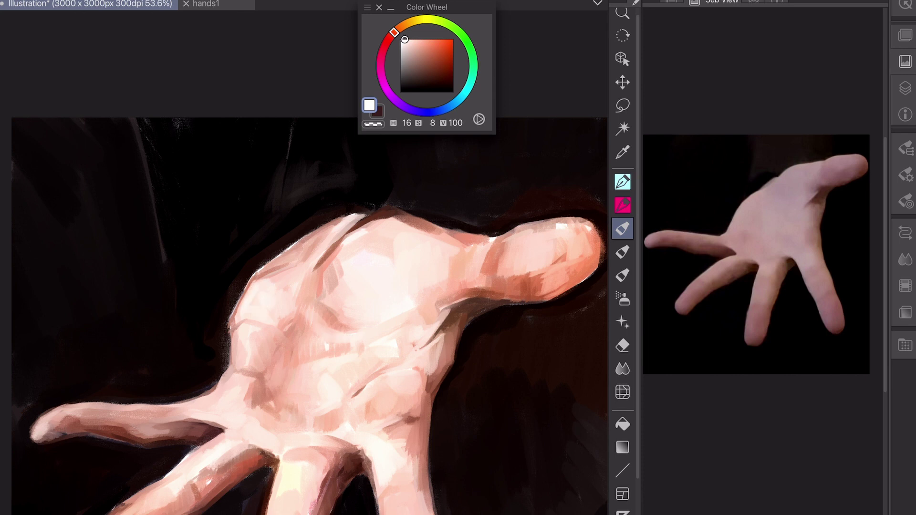
# Step: Hide the palettes and refine the palm's outer edge between the wrist and the little finger against the black background
pyautogui.scroll(4, 258, 420)
pyautogui.press('Tab')
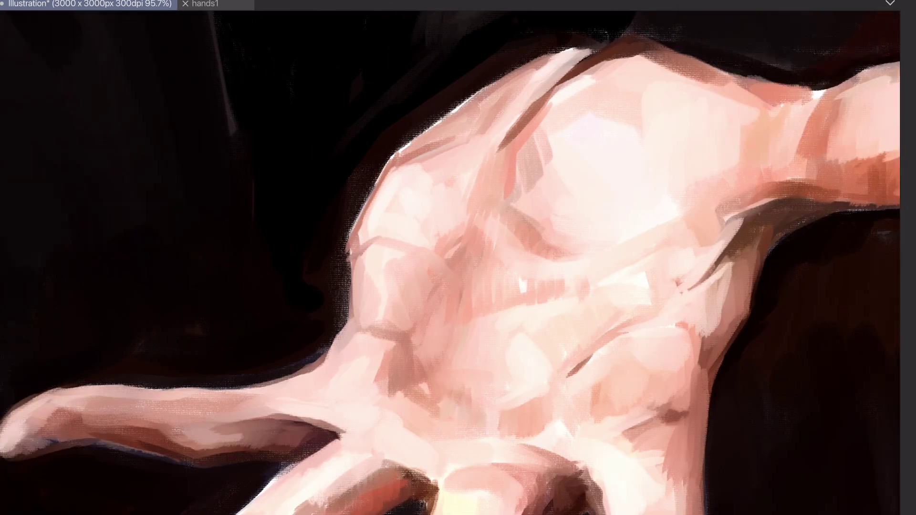
pyautogui.moveTo(468, 95); pyautogui.dragTo(346, 219)
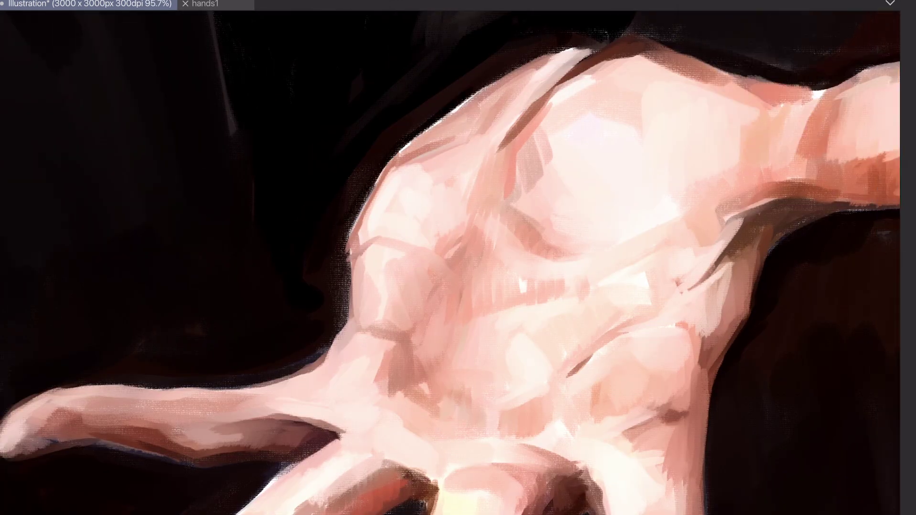
pyautogui.moveTo(386, 162); pyautogui.dragTo(334, 303)
pyautogui.moveTo(468, 95); pyautogui.dragTo(396, 154)
pyautogui.moveTo(336, 246); pyautogui.dragTo(310, 290)
pyautogui.scroll(-5, 369, 247)
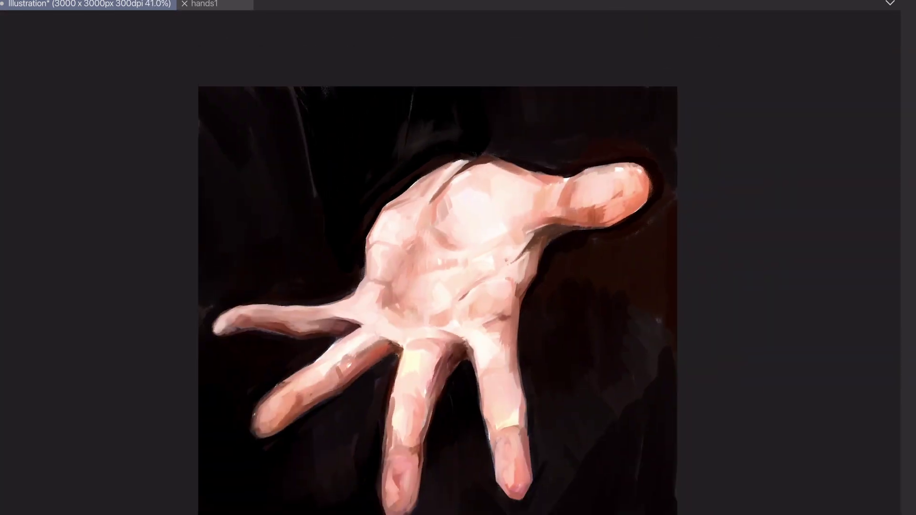
# Step: Darken the background with black where the thumb's upper edge meets the palm
pyautogui.scroll(5, 651, 174)
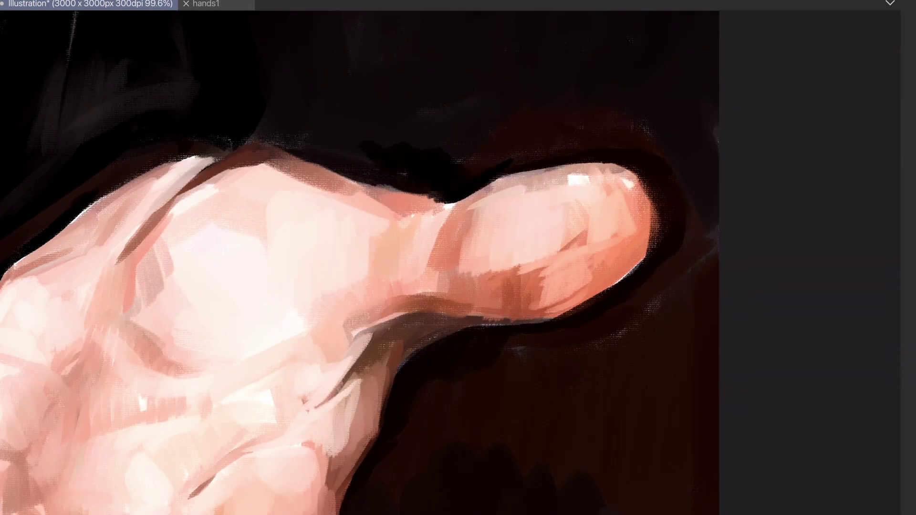
pyautogui.moveTo(201, 362); pyautogui.dragTo(891, 101)
pyautogui.scroll(-5, 458, 257)
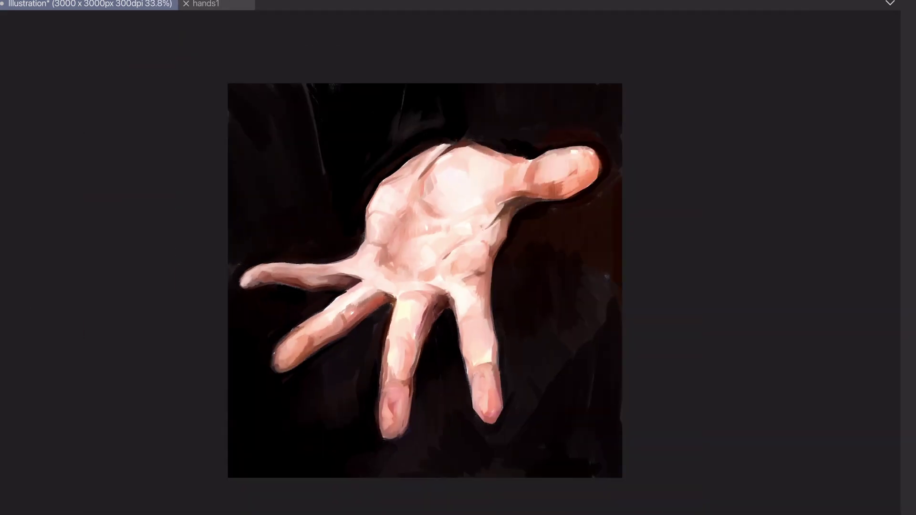
# Step: Bring back the color wheel beside the hand and paint pale, near-white highlights on the index finger's tip and last joint
pyautogui.click(381, 1)
pyautogui.click(409, 157)
pyautogui.scroll(3, 458, 258)
pyautogui.scroll(1, 458, 258)
pyautogui.moveTo(525, 334); pyautogui.dragTo(434, 286)
pyautogui.moveTo(541, 381); pyautogui.dragTo(542, 446)
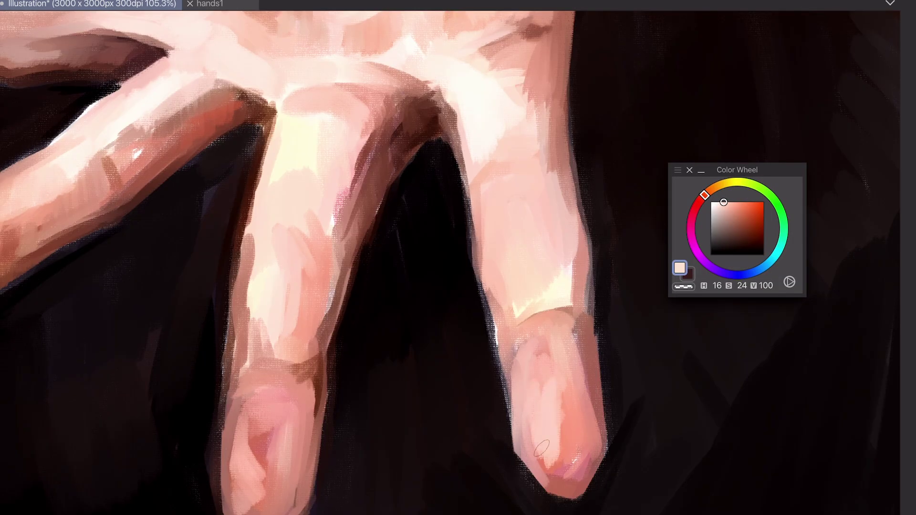
pyautogui.moveTo(520, 306); pyautogui.dragTo(558, 468)
pyautogui.moveTo(549, 334); pyautogui.dragTo(477, 333)
pyautogui.scroll(2, 525, 372)
pyautogui.keyDown('alt'); pyautogui.click(525, 372); pyautogui.keyUp('alt')
pyautogui.scroll(-4, 525, 372)
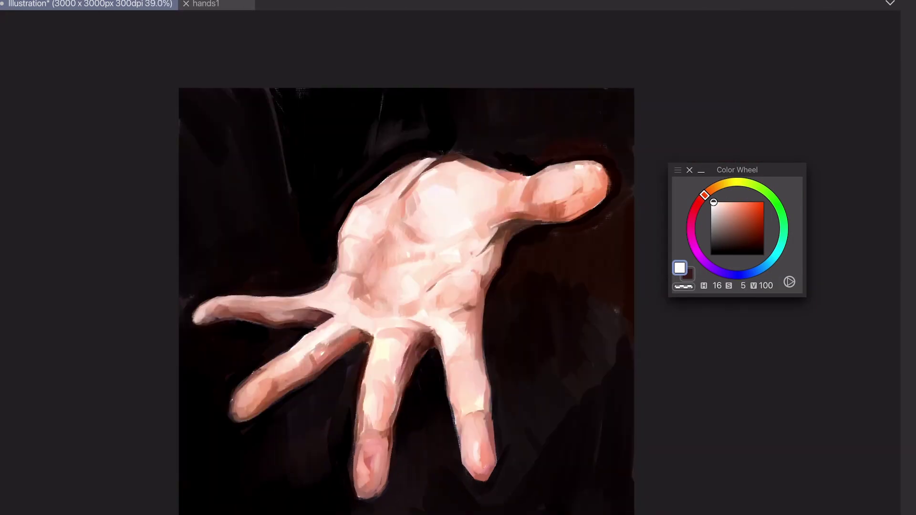